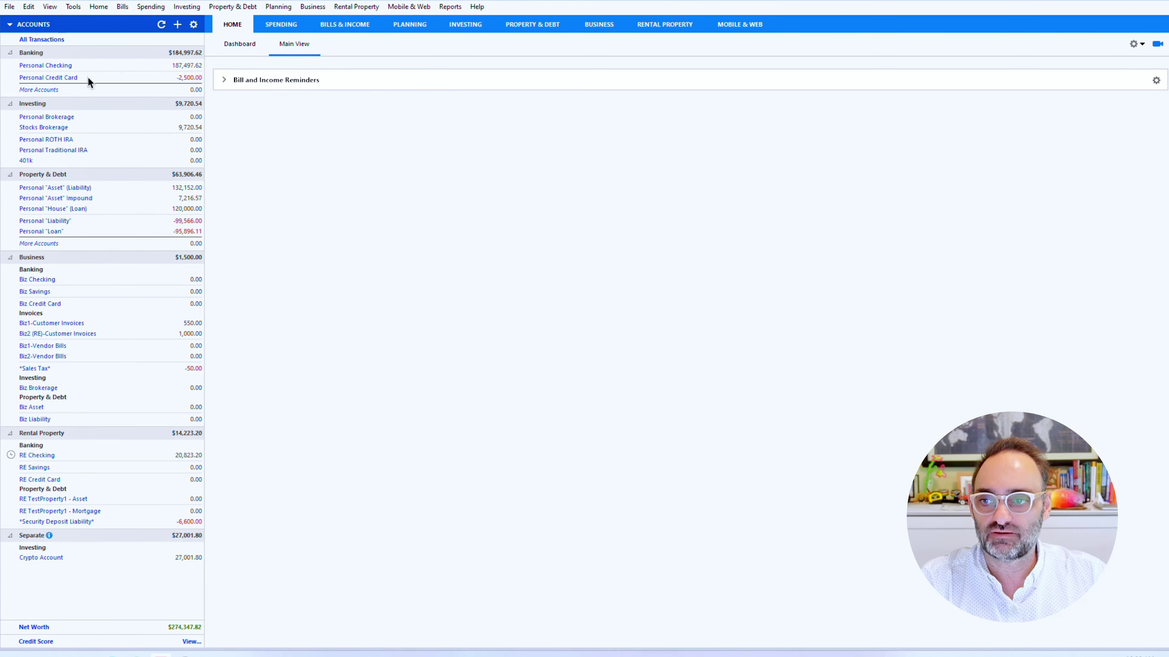
Step: Open the program preferences and the Personal Checking account register
{"action": "left_click", "coordinate": [50, 6]}
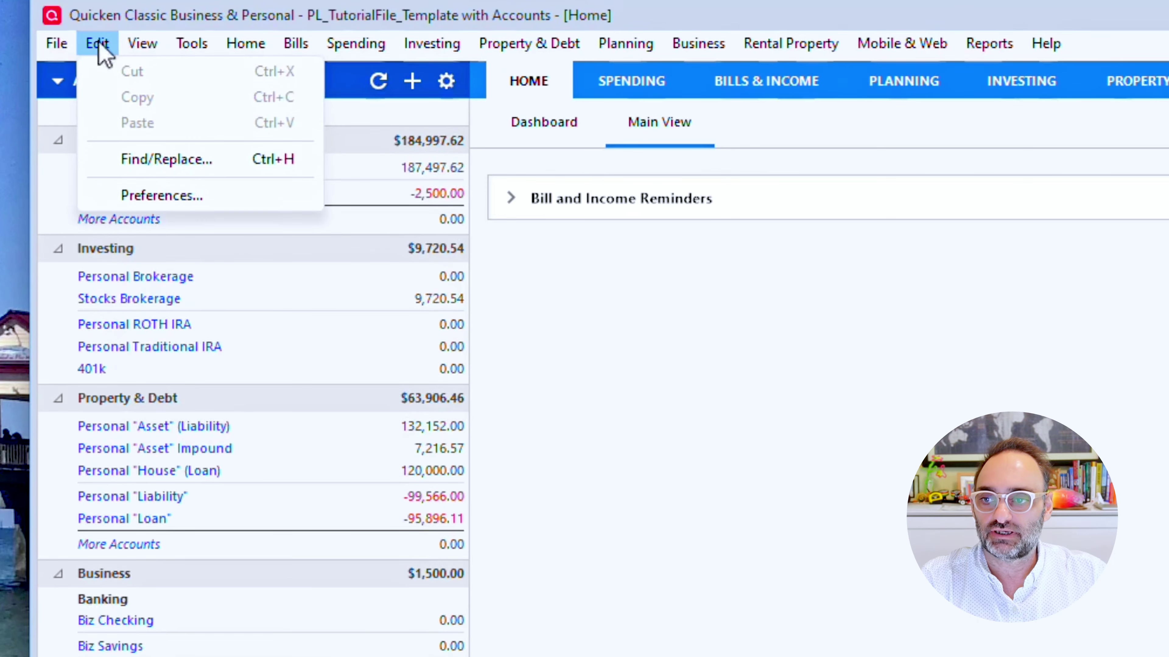
{"action": "left_click", "coordinate": [173, 196]}
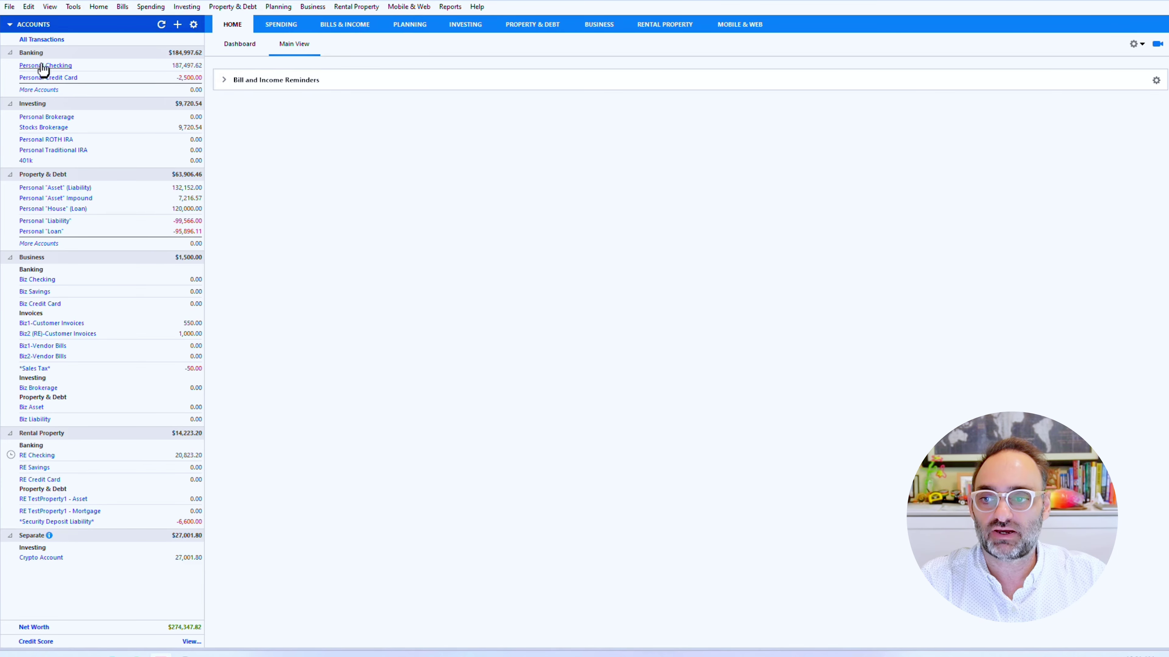
{"action": "left_click", "coordinate": [40, 65]}
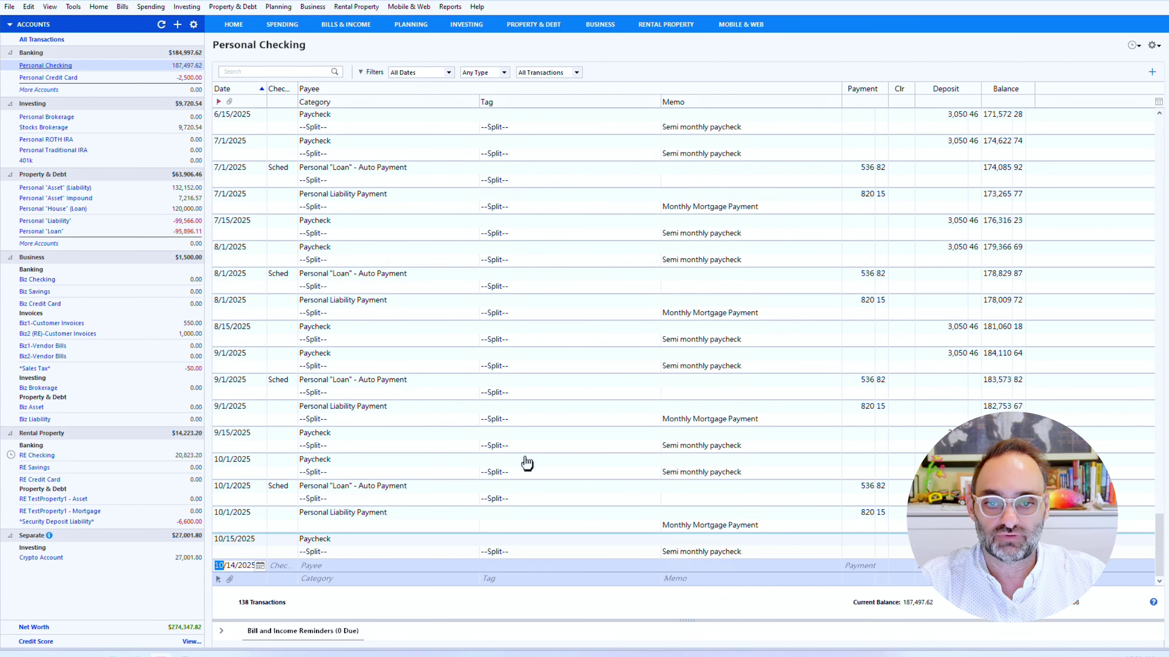
Step: Open the saved report Cash Flow - Monthly - RE1, check its appearance and minimize its window
{"action": "left_click", "coordinate": [450, 7]}
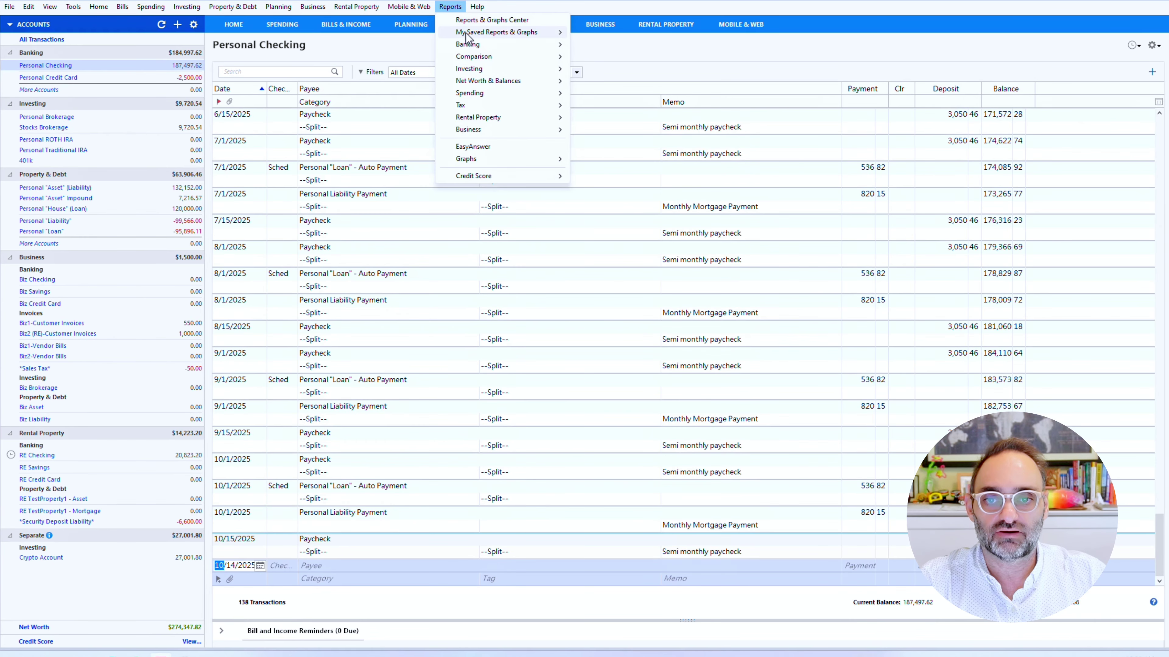
{"action": "mouse_move", "coordinate": [469, 35]}
{"action": "left_click", "coordinate": [663, 36]}
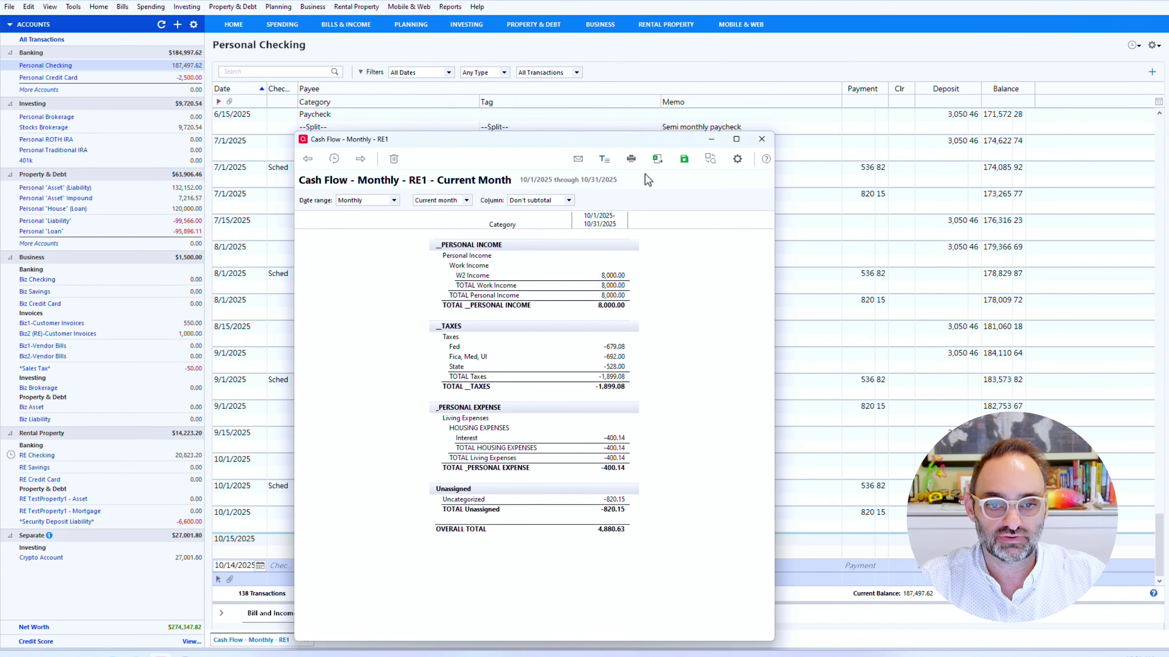
{"action": "left_click_drag", "start_coordinate": [608, 138], "coordinate": [614, 43]}
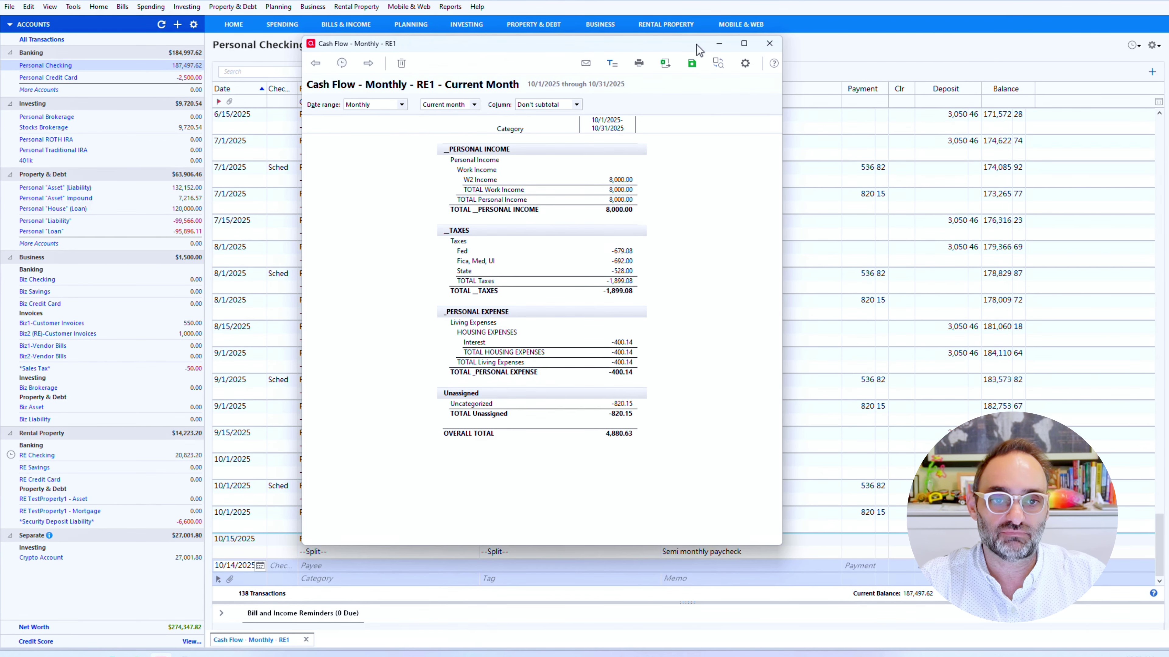
{"action": "left_click", "coordinate": [720, 44]}
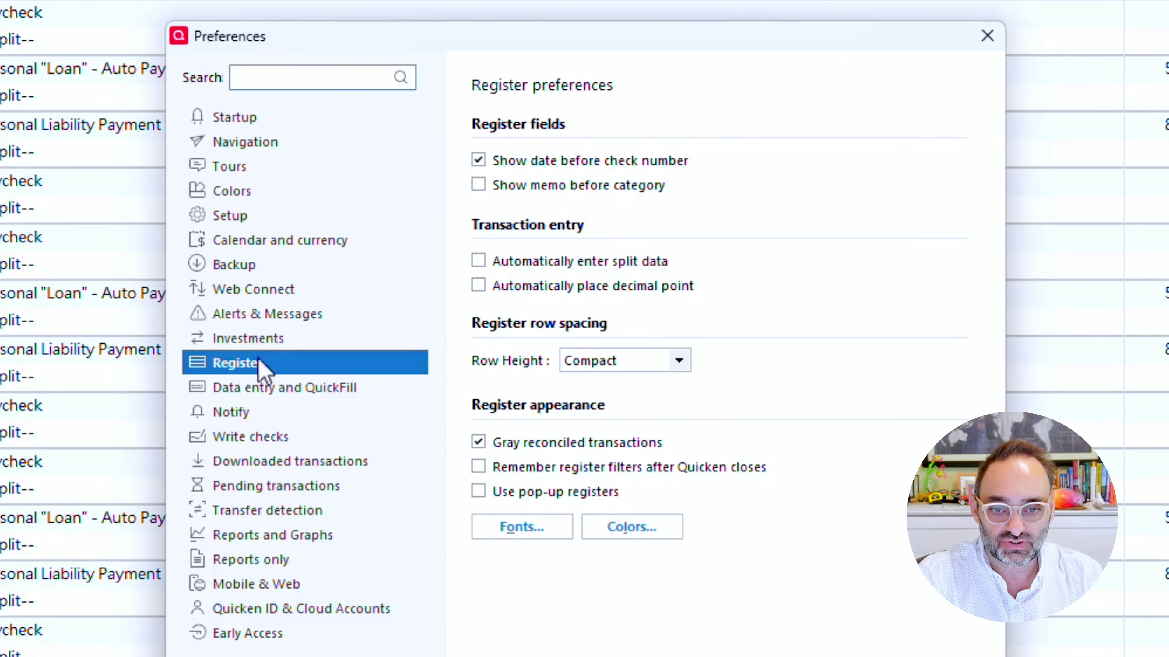
Step: Set the register font to Yu Gothic UI Semibold, size 13, in the register preferences
{"action": "left_click", "coordinate": [526, 534]}
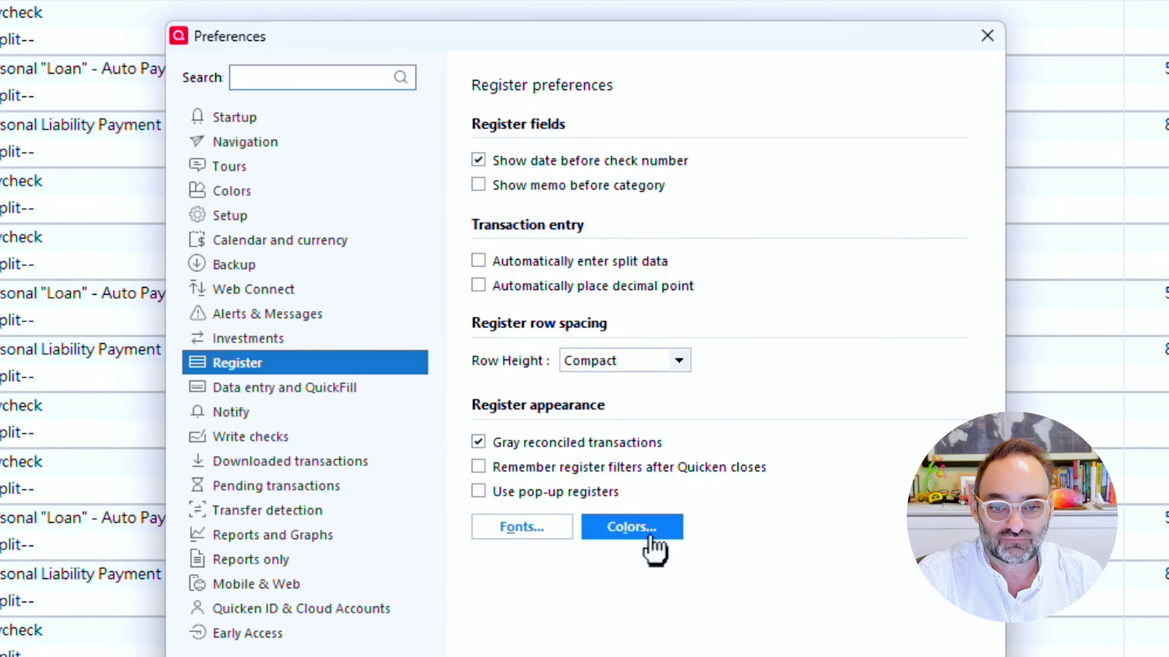
{"action": "left_click", "coordinate": [533, 533]}
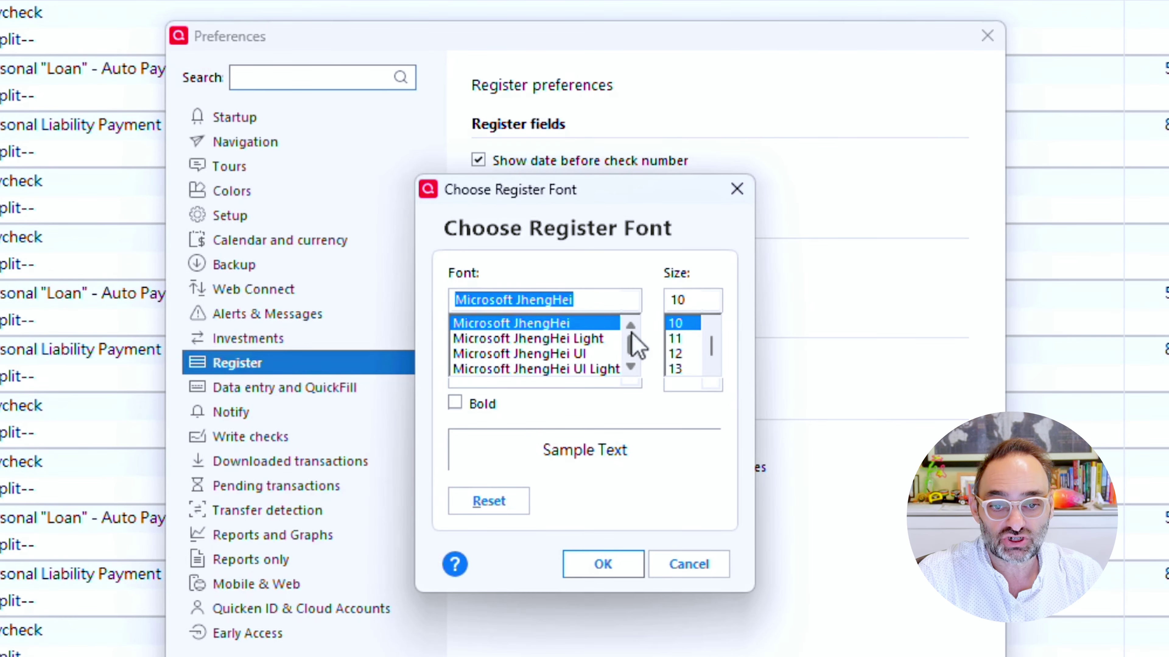
{"action": "scroll", "coordinate": [634, 359], "scroll_direction": "down", "scroll_amount": 10}
{"action": "left_click", "coordinate": [576, 354]}
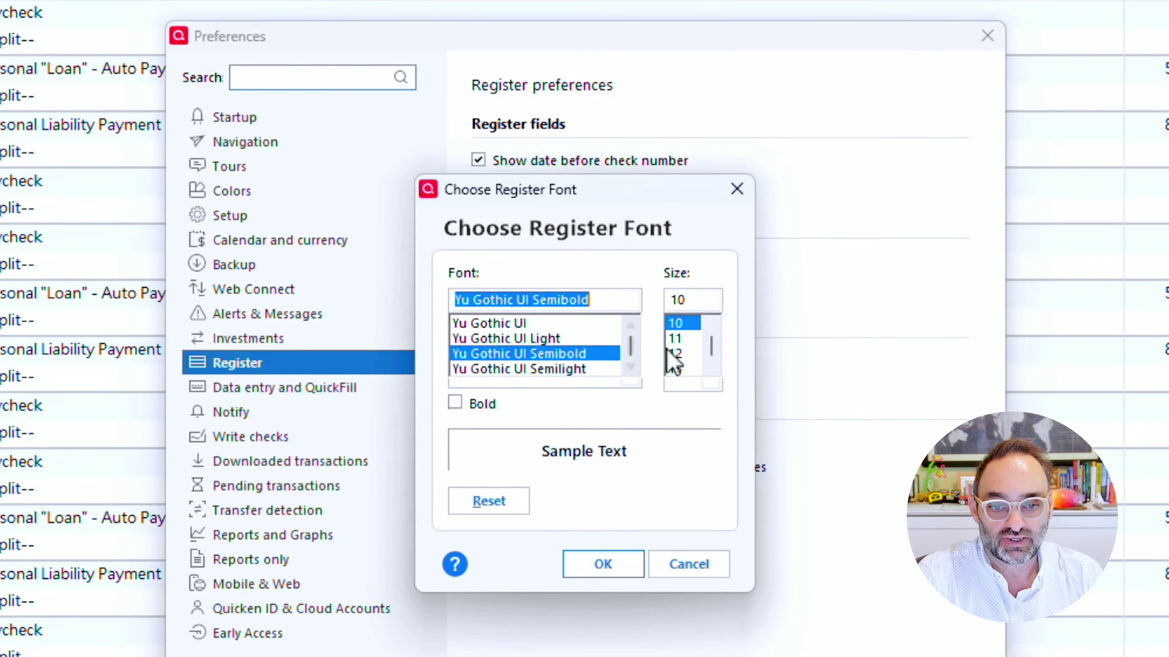
{"action": "left_click", "coordinate": [676, 368]}
{"action": "left_click", "coordinate": [591, 569]}
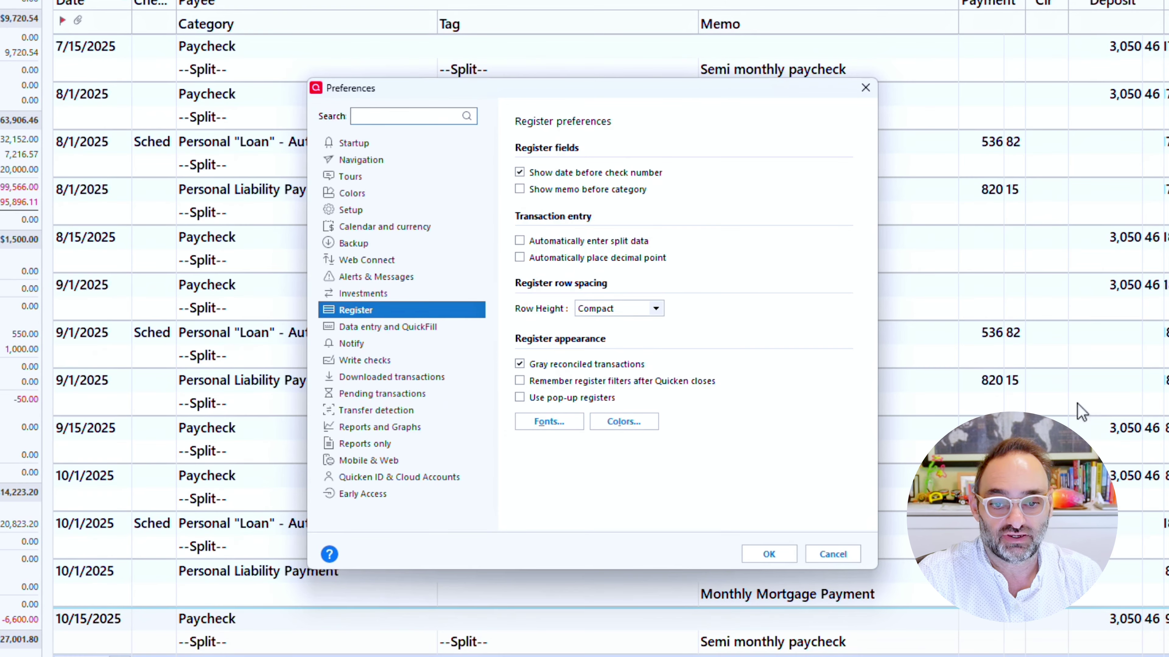
Step: Change the register font to Arial, size 12
{"action": "left_click", "coordinate": [552, 421]}
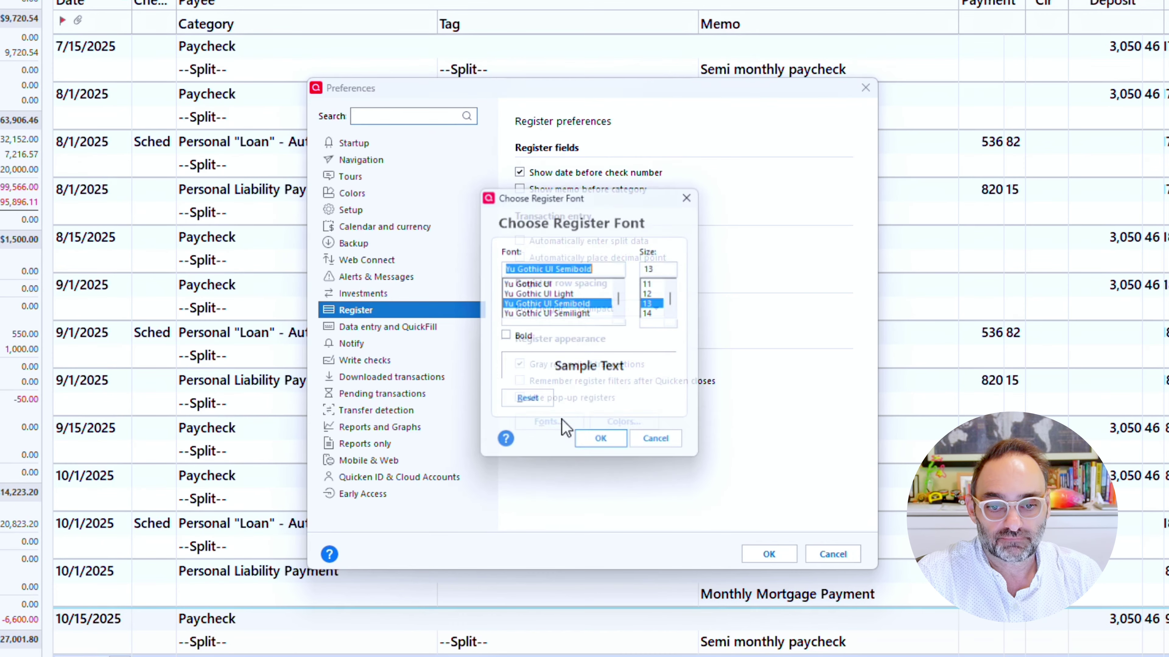
{"action": "scroll", "coordinate": [624, 304], "scroll_direction": "up", "scroll_amount": 10}
{"action": "scroll", "coordinate": [625, 308], "scroll_direction": "down", "scroll_amount": 5}
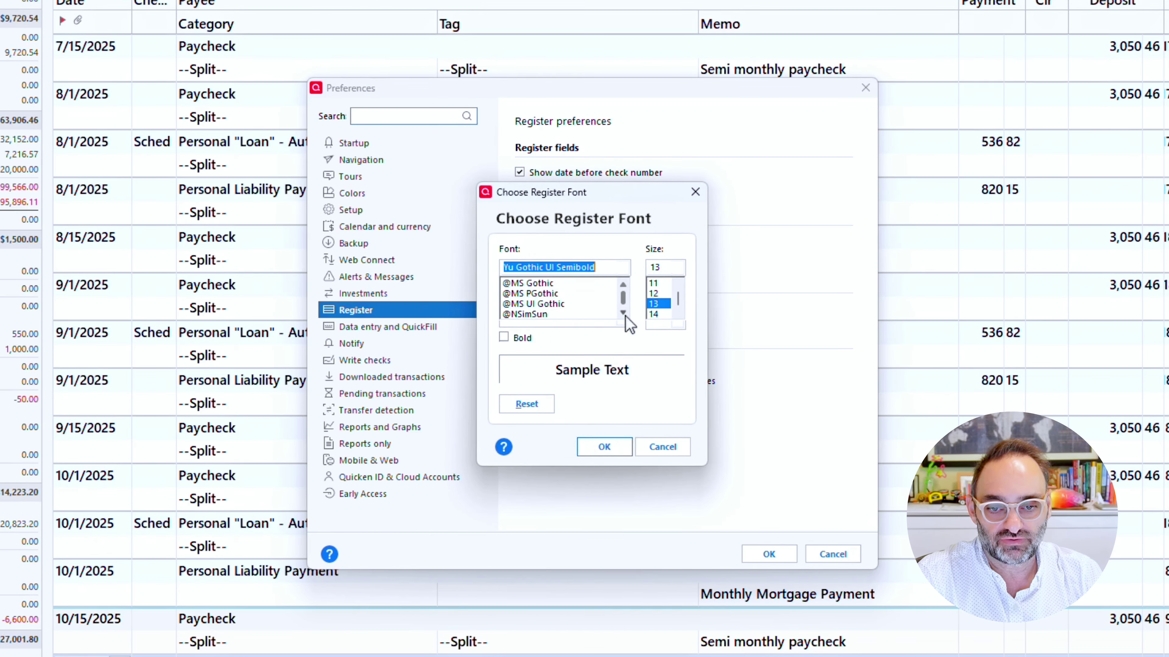
{"action": "scroll", "coordinate": [628, 317], "scroll_direction": "down", "scroll_amount": 1}
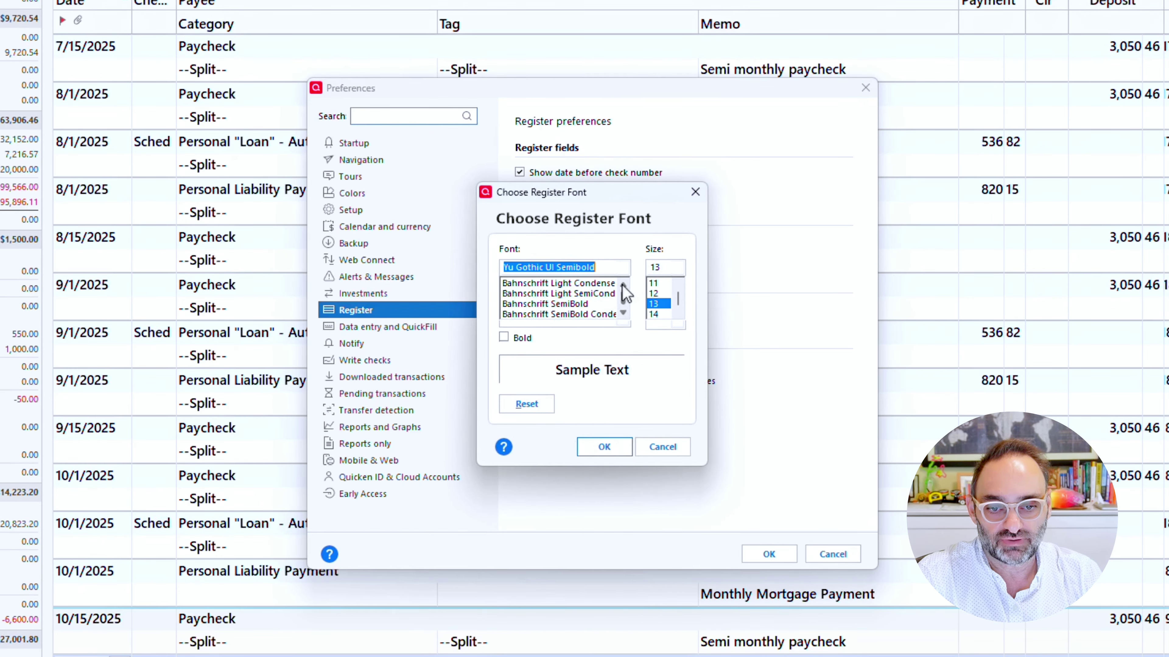
{"action": "scroll", "coordinate": [626, 295], "scroll_direction": "up", "scroll_amount": 2}
{"action": "left_click", "coordinate": [577, 294]}
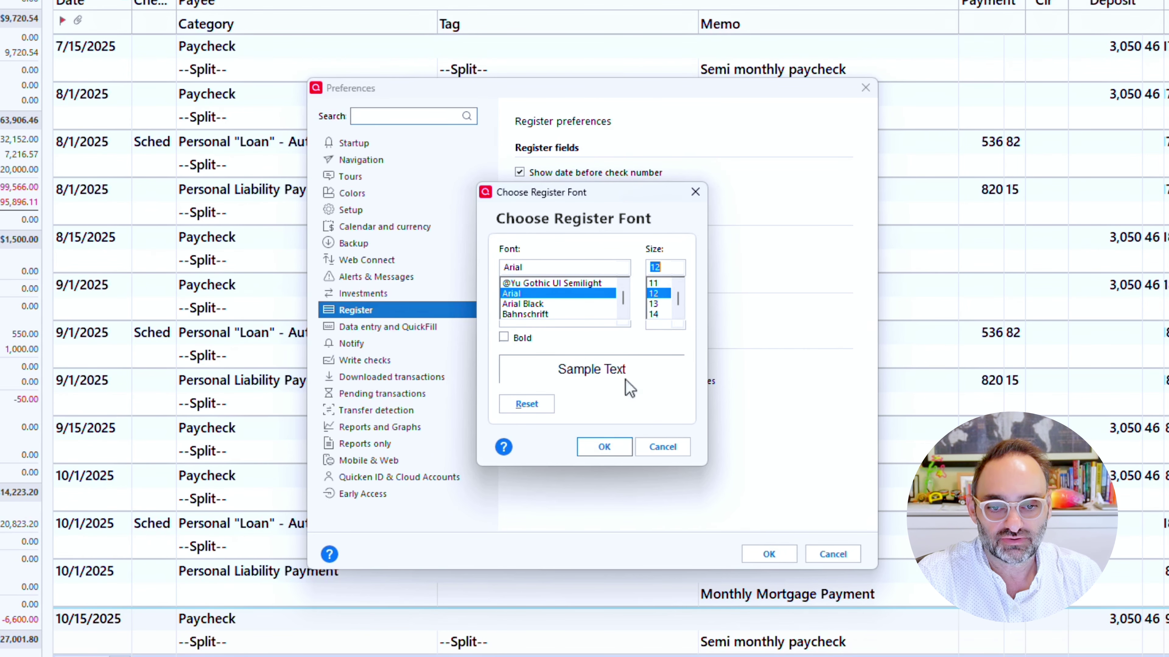
{"action": "left_click", "coordinate": [604, 447]}
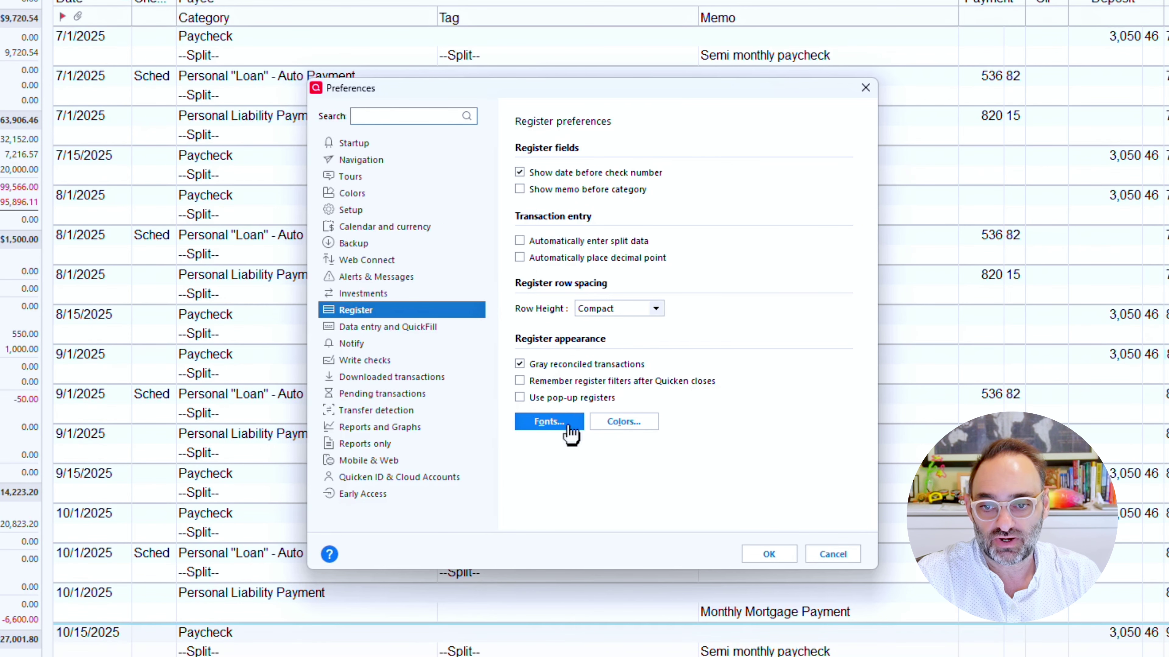
Step: Examine the available register row heights and look through the list of register fonts
{"action": "left_click", "coordinate": [657, 308]}
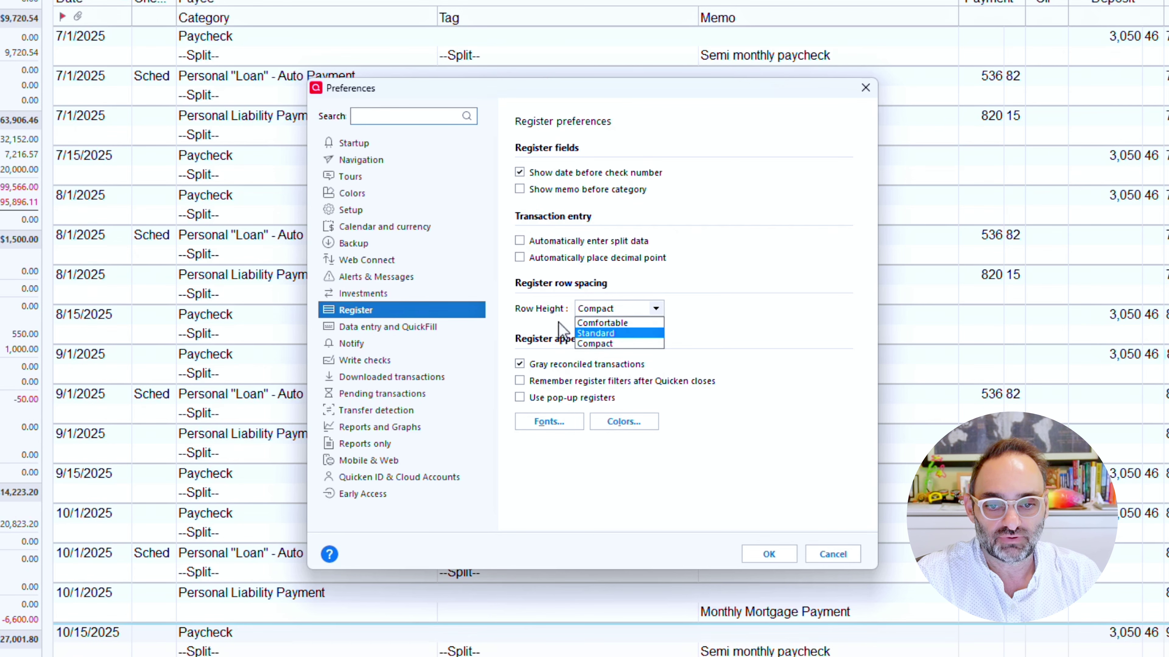
{"action": "left_click", "coordinate": [563, 428]}
{"action": "left_click", "coordinate": [563, 428]}
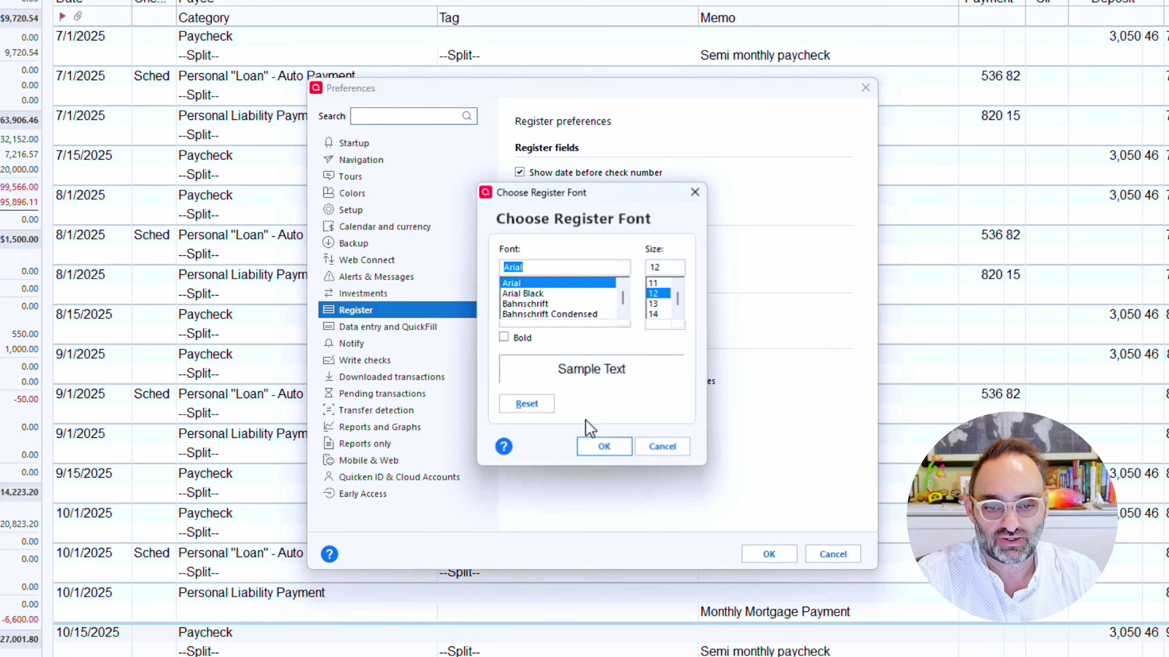
{"action": "left_click", "coordinate": [623, 312]}
{"action": "left_click", "coordinate": [623, 312]}
{"action": "left_click", "coordinate": [624, 313]}
{"action": "left_click", "coordinate": [623, 313]}
{"action": "left_click", "coordinate": [624, 312]}
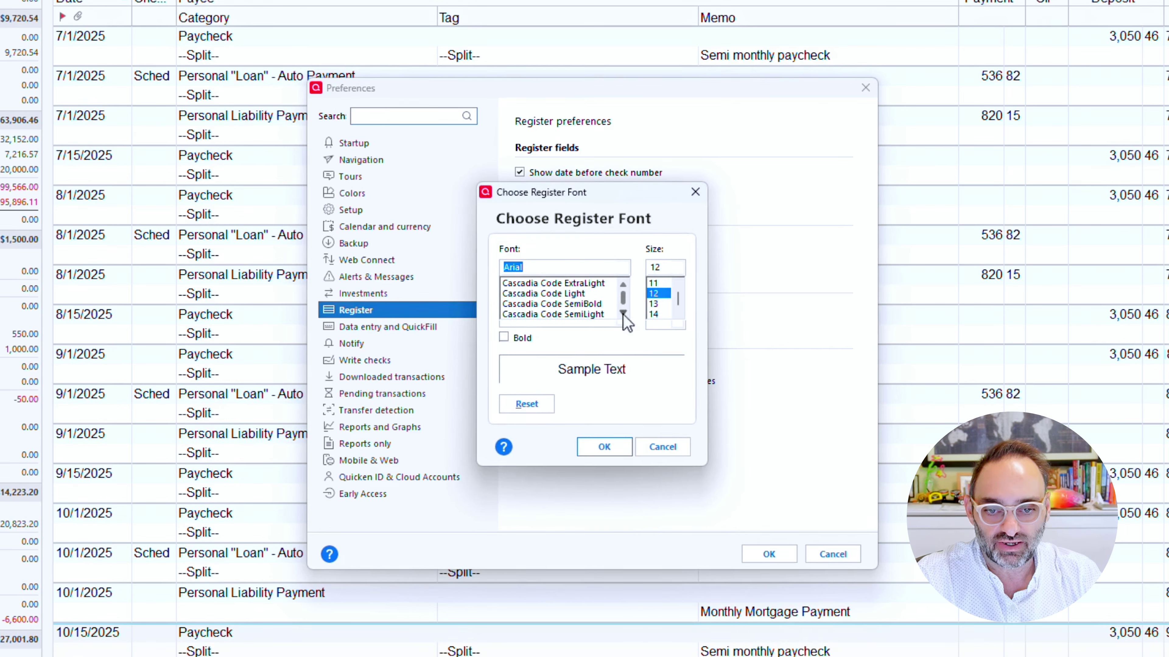
{"action": "left_click", "coordinate": [623, 313]}
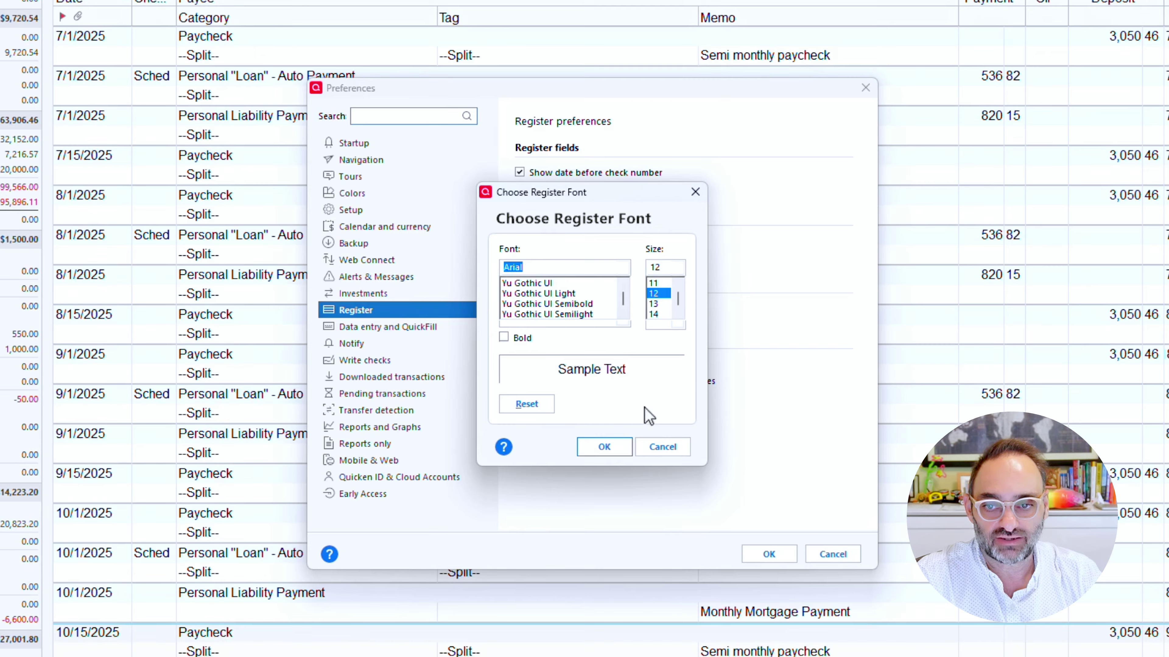
{"action": "left_click", "coordinate": [662, 446]}
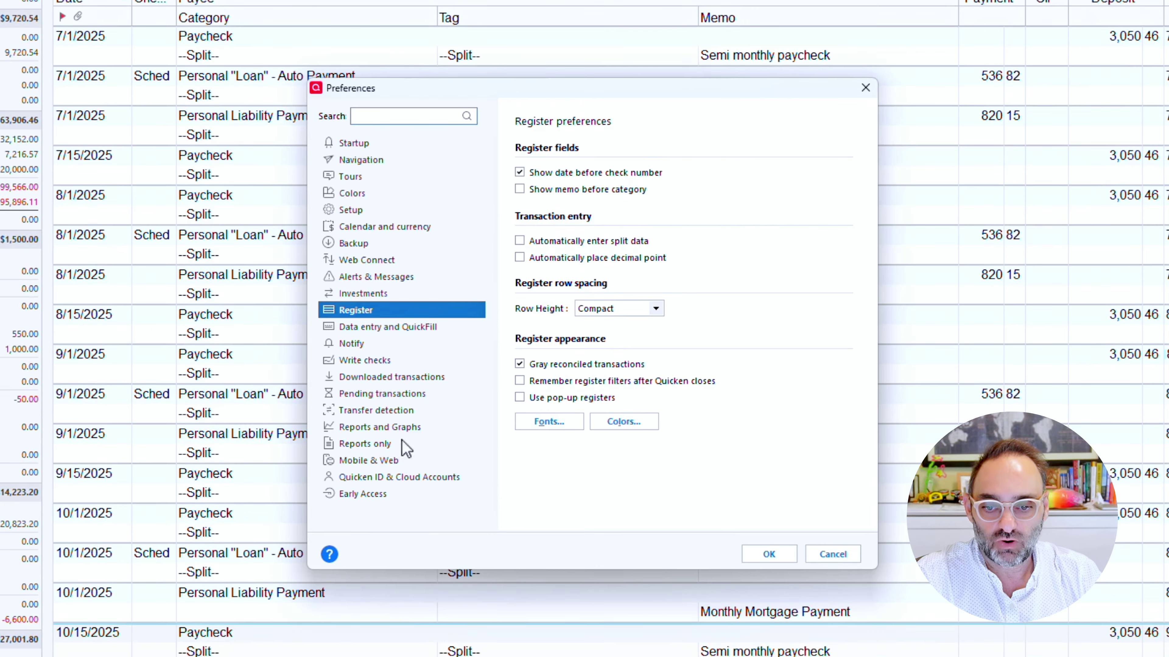
Step: Bring the Cash Flow report back into view and set the reports-only font size to the smallest option, A-
{"action": "left_click", "coordinate": [388, 449]}
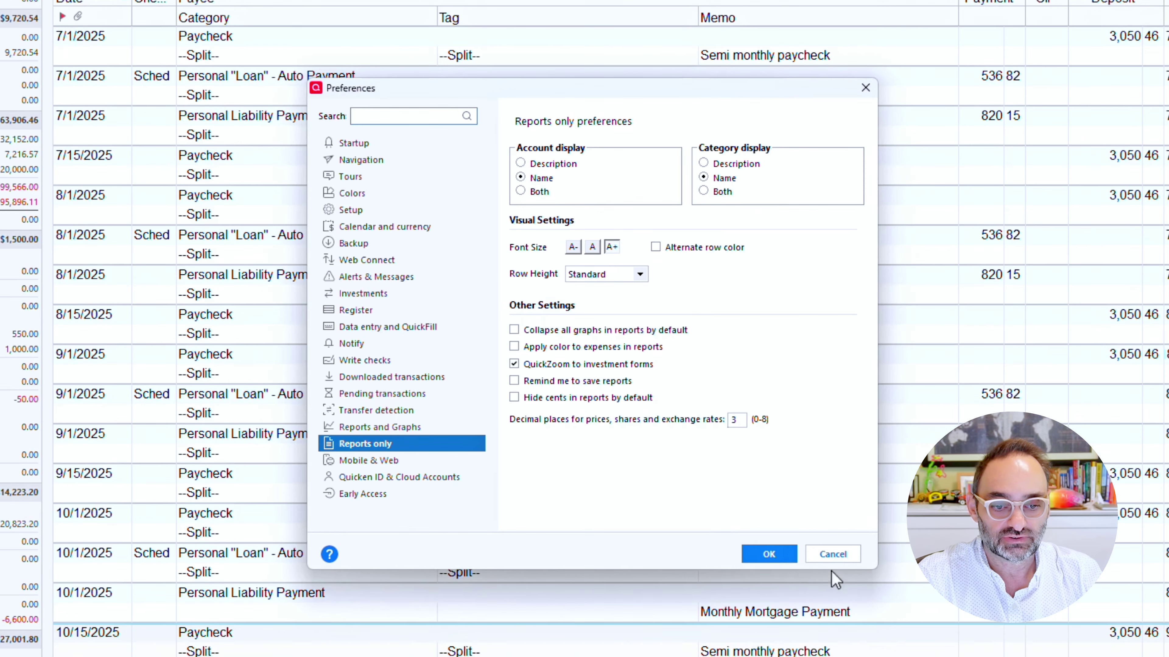
{"action": "left_click", "coordinate": [869, 656]}
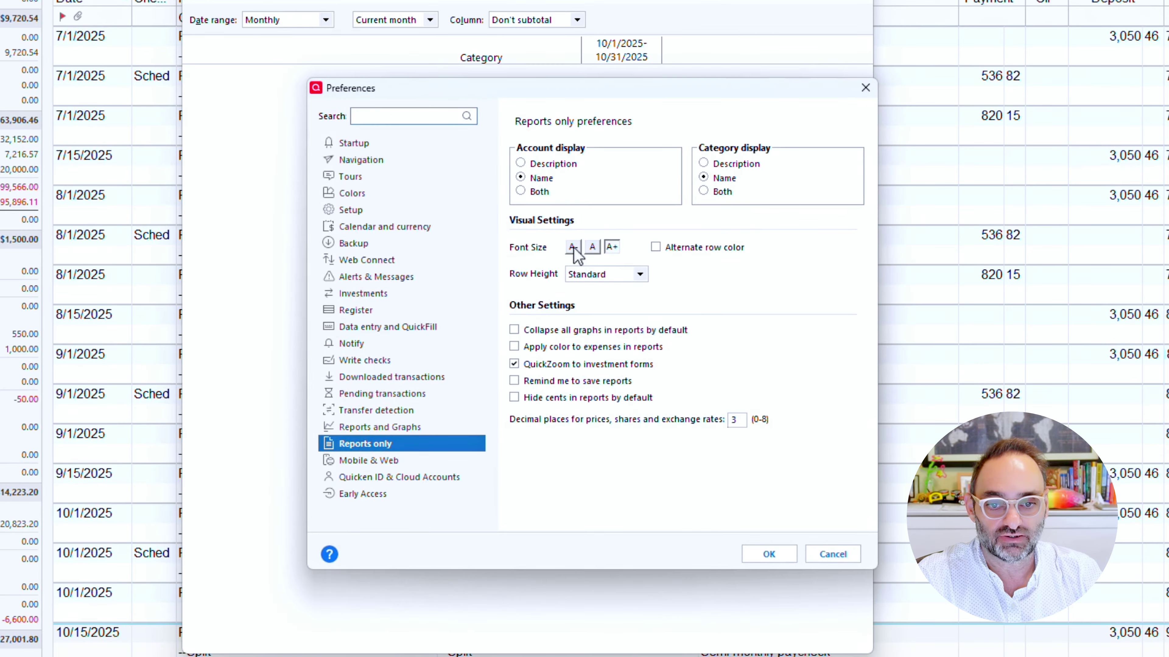
{"action": "left_click", "coordinate": [573, 247]}
{"action": "left_click", "coordinate": [773, 557]}
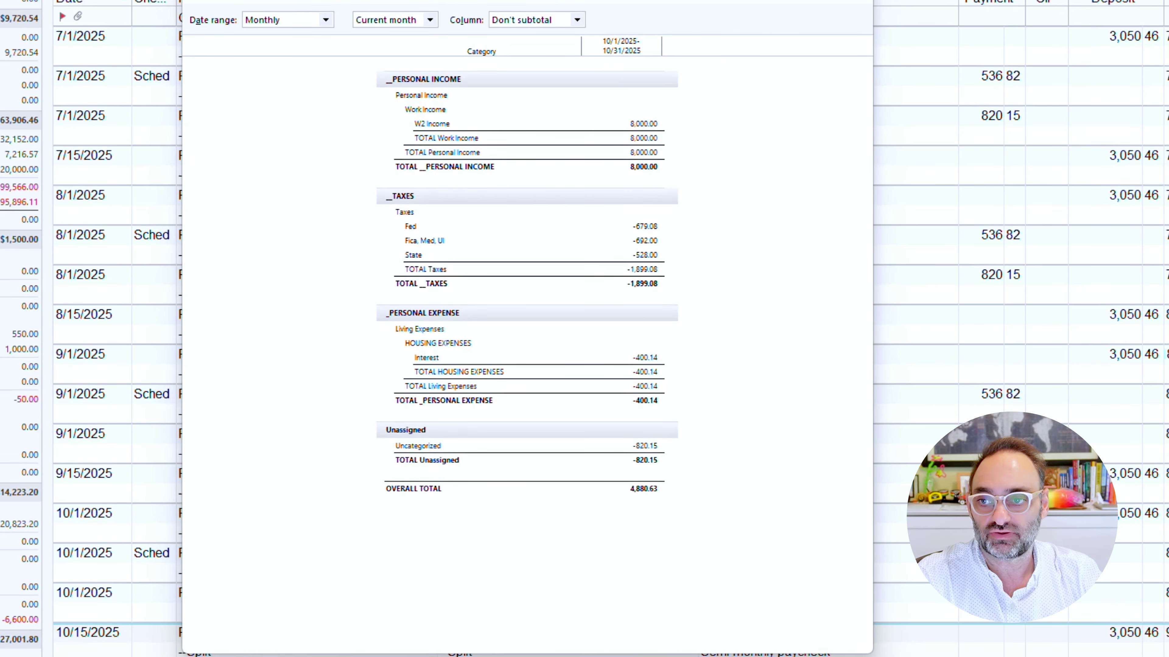
Step: Turn on alternate row color in the reports-only preferences
{"action": "left_click", "coordinate": [258, 2]}
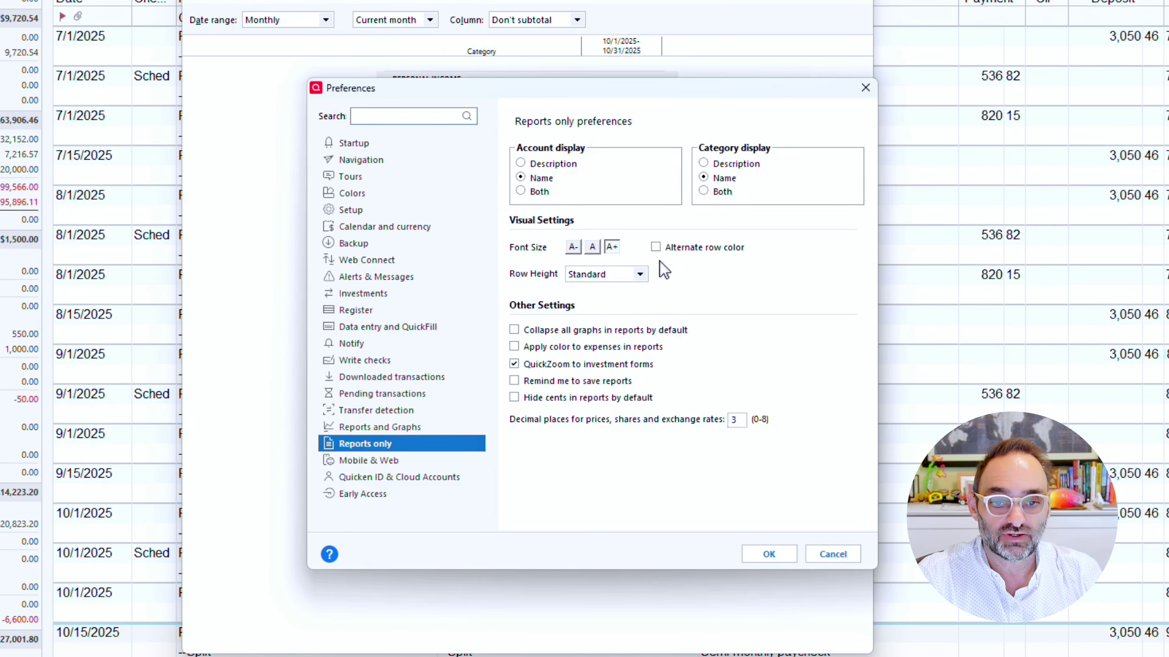
{"action": "left_click", "coordinate": [659, 249]}
{"action": "left_click", "coordinate": [771, 554]}
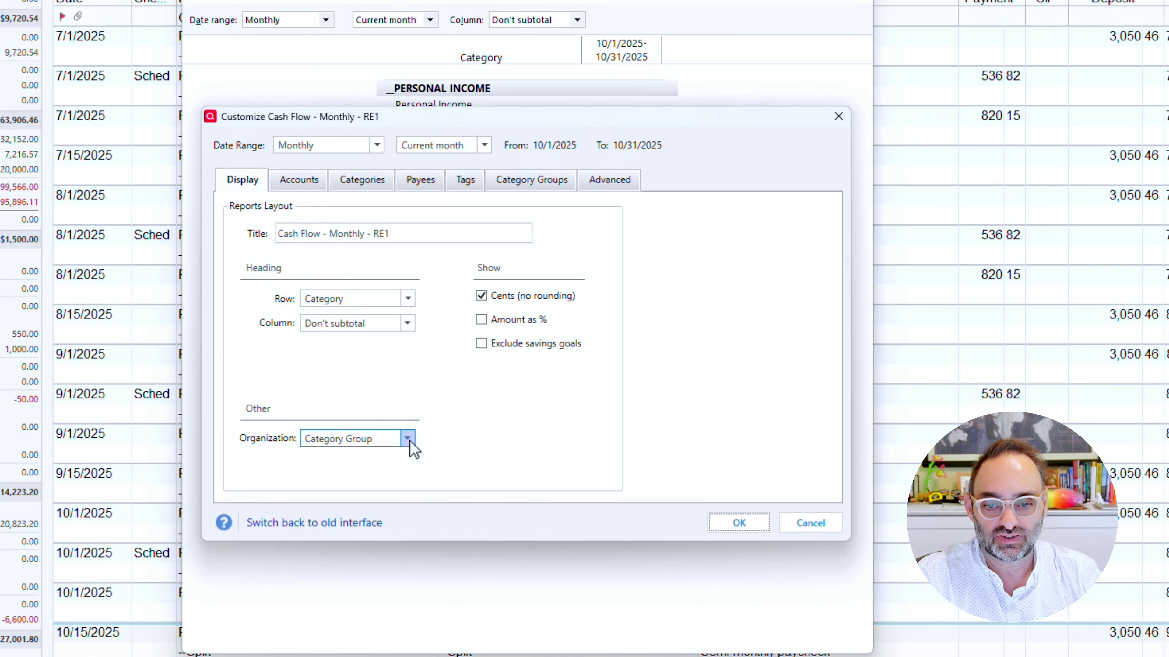
Step: Organize the Cash Flow report by Income & Expense
{"action": "left_click", "coordinate": [408, 439]}
{"action": "left_click", "coordinate": [396, 448]}
{"action": "left_click", "coordinate": [740, 524]}
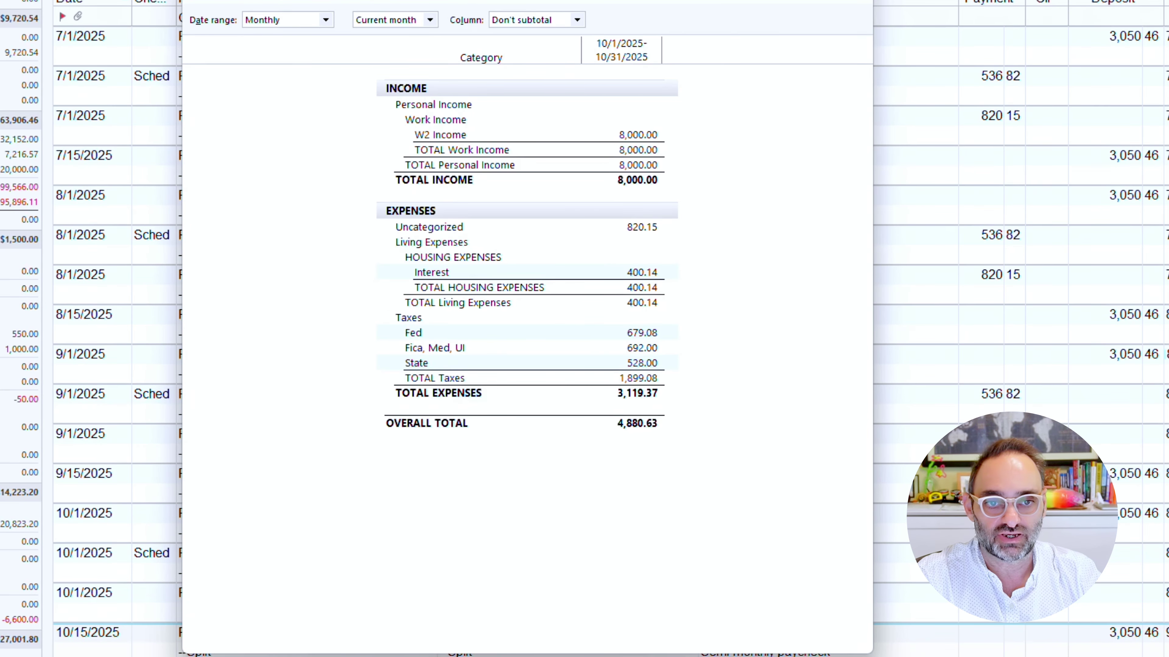
Step: Turn on applying color to expenses in the reports-only preferences
{"action": "key", "text": "Escape"}
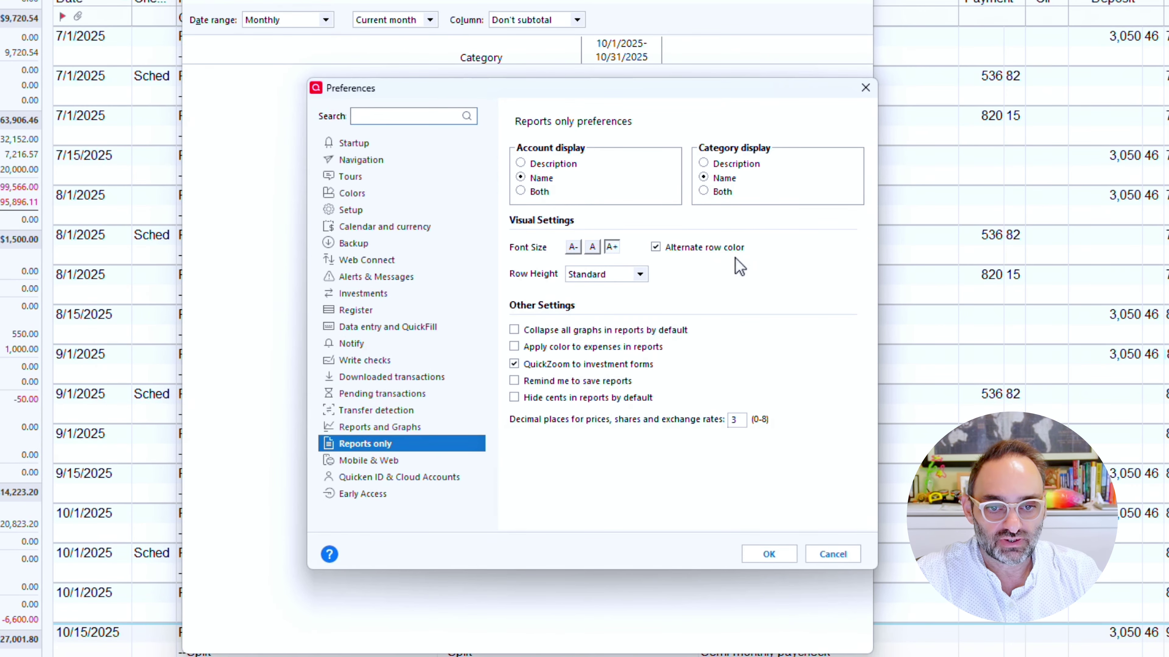
{"action": "left_click", "coordinate": [514, 347]}
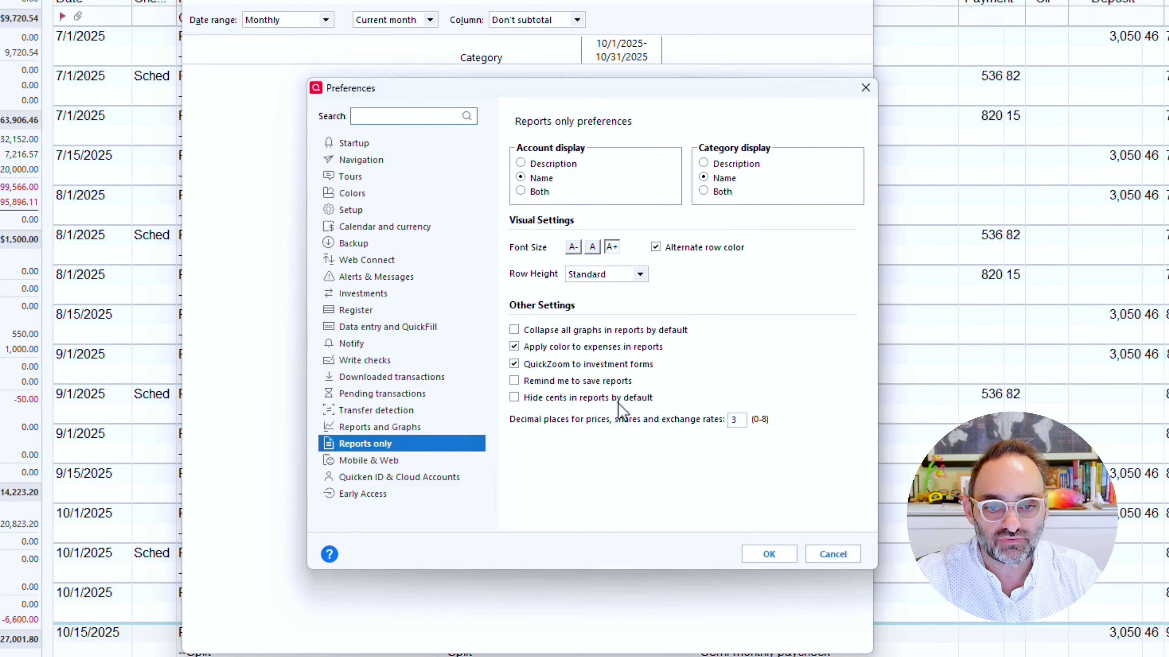
{"action": "left_click", "coordinate": [772, 556]}
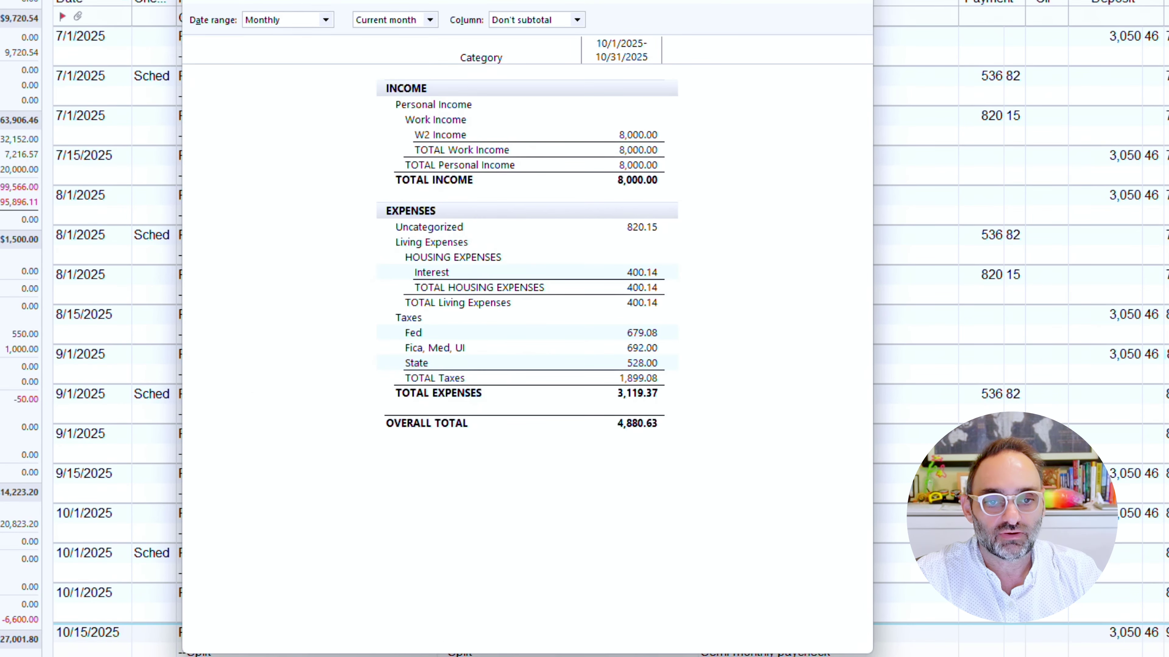
Step: Organize the Cash Flow report by Category Group and select its Uncategorized amount
{"action": "left_click", "coordinate": [371, 439]}
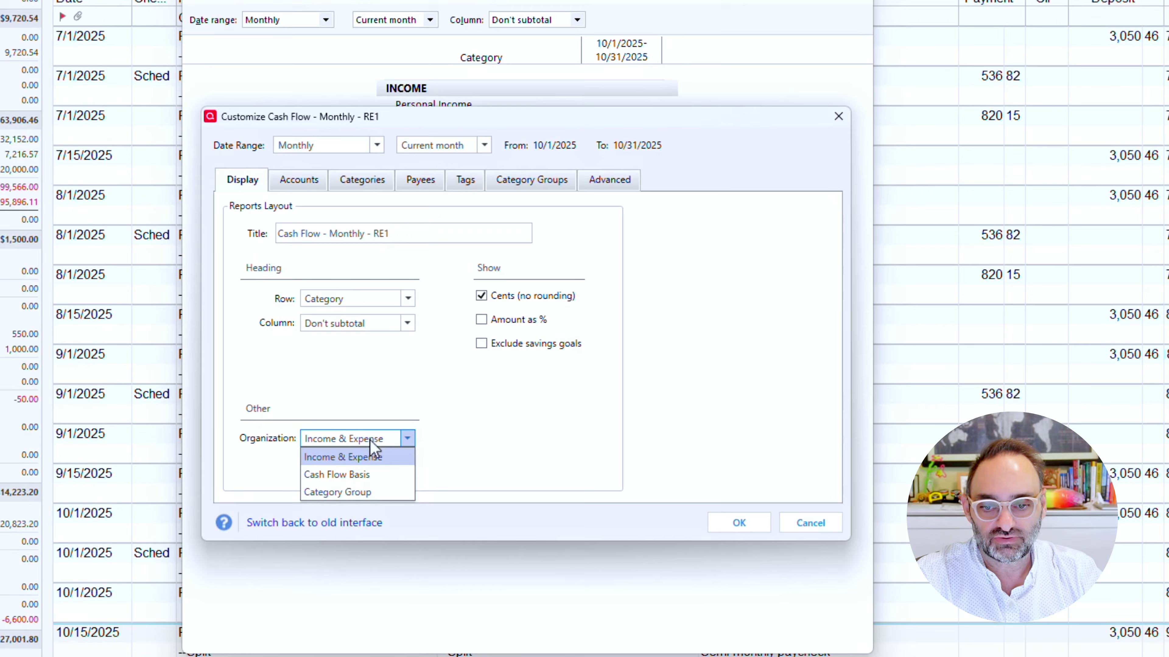
{"action": "left_click", "coordinate": [371, 492]}
{"action": "left_click", "coordinate": [738, 523]}
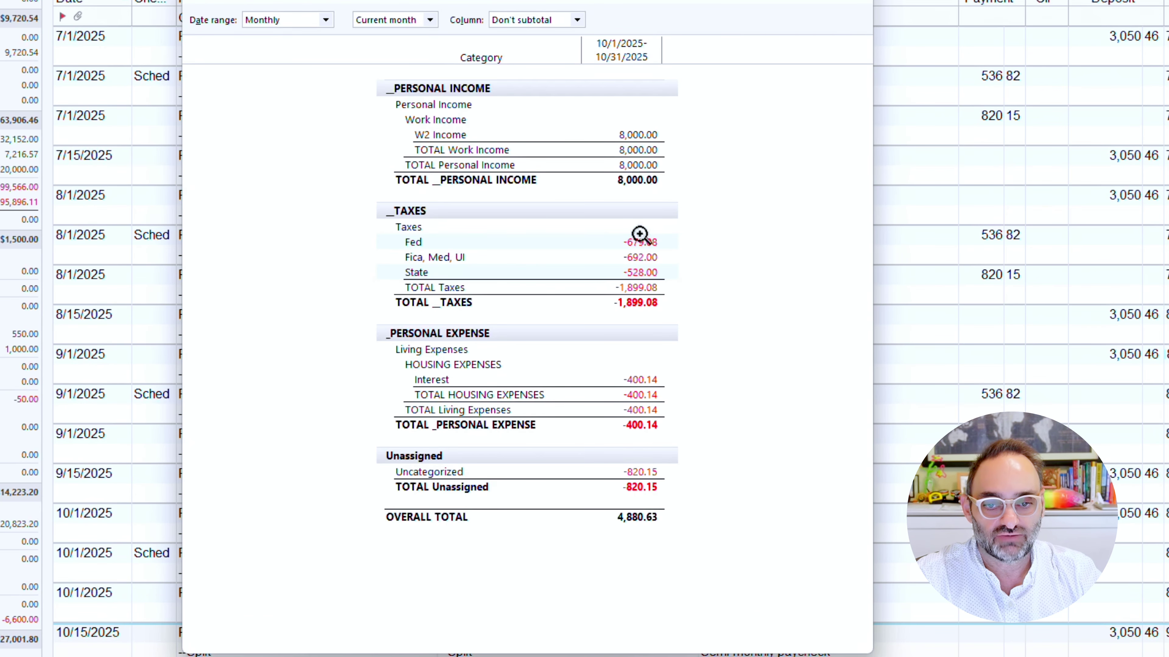
{"action": "left_click", "coordinate": [638, 471]}
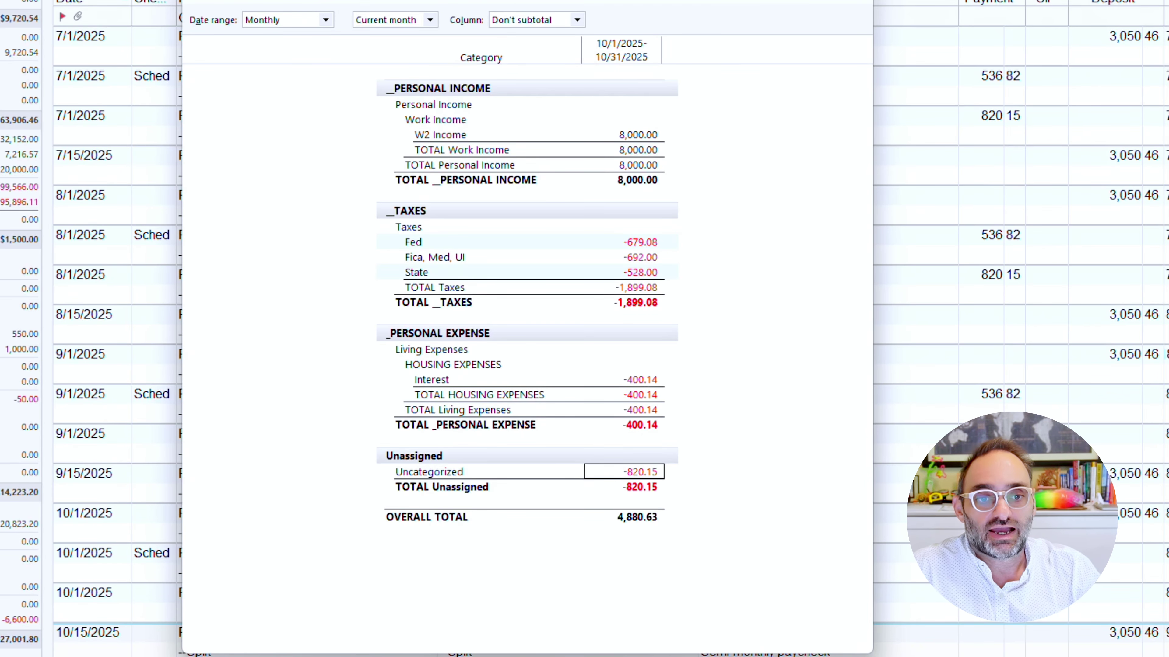
Step: Organize the monthly Cash Flow report by Cash Flow Basis
{"action": "left_click", "coordinate": [822, 1]}
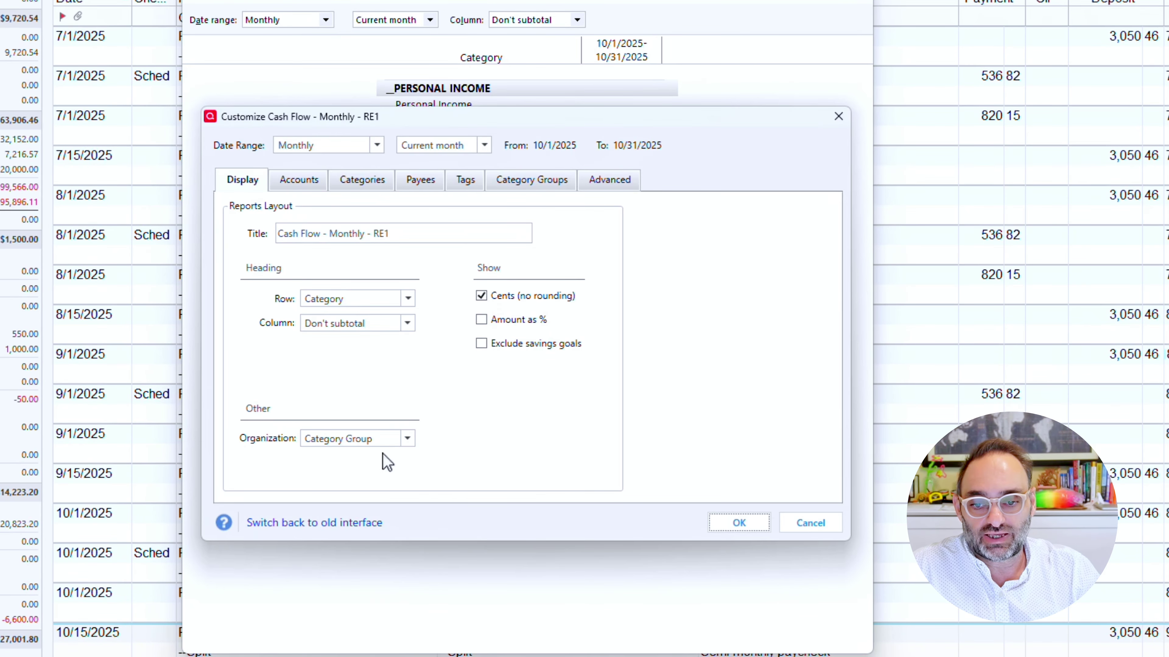
{"action": "left_click", "coordinate": [407, 439]}
{"action": "left_click", "coordinate": [393, 478]}
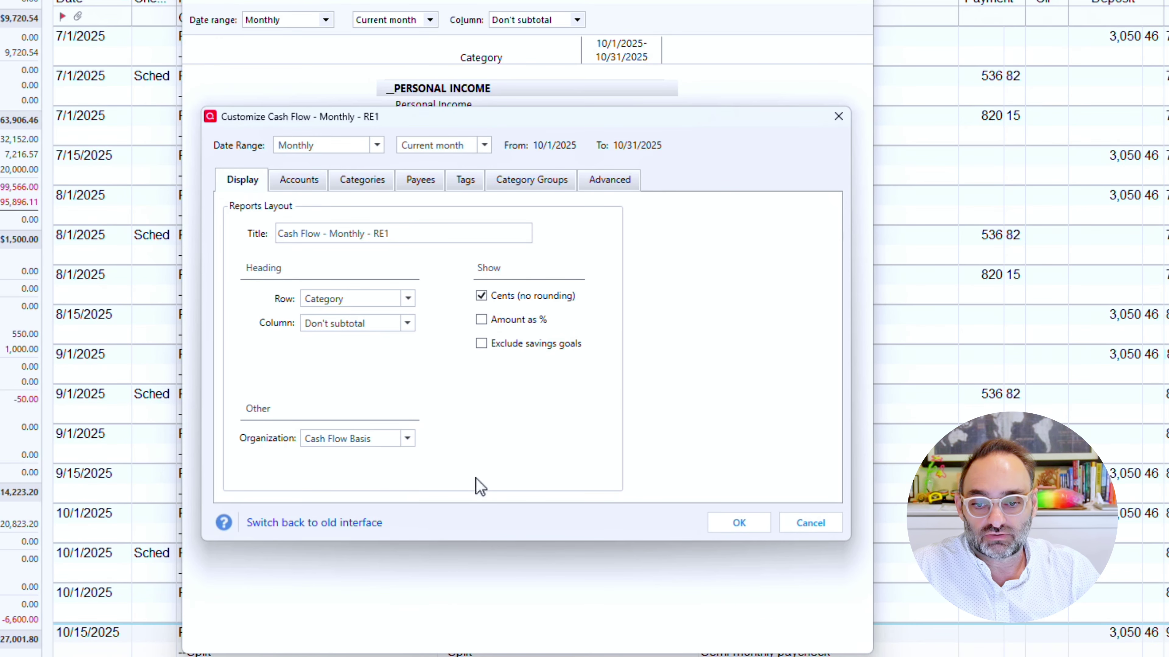
{"action": "left_click", "coordinate": [752, 525]}
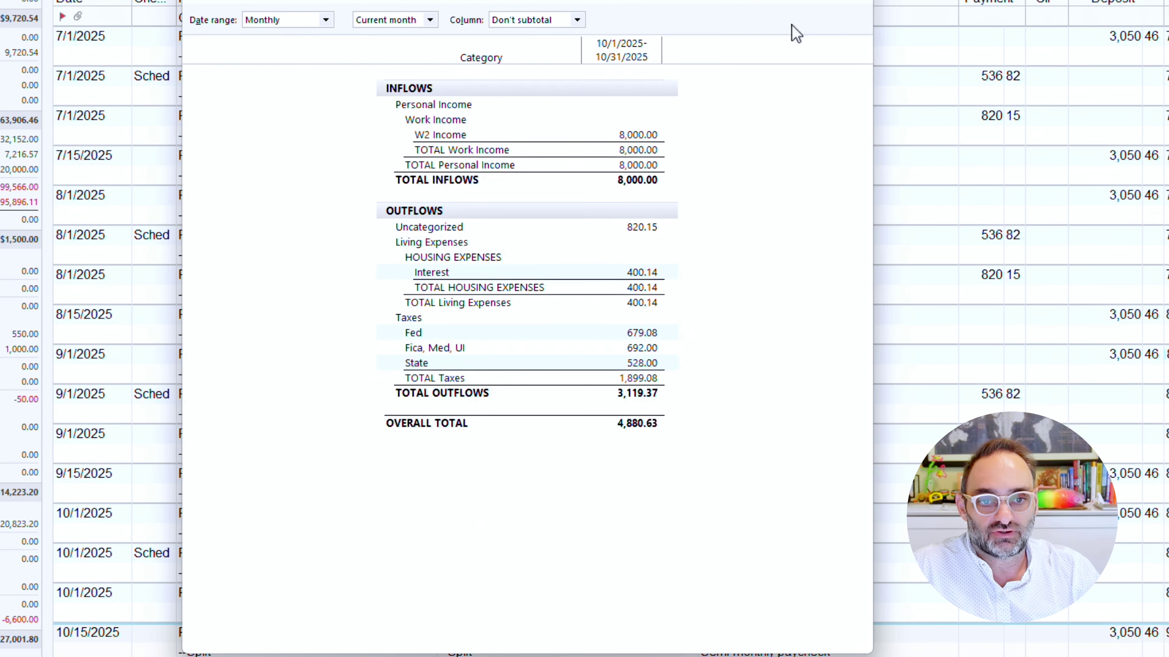
Step: Set the organization of the Cash Flow report back to Category Group
{"action": "left_click", "coordinate": [407, 439]}
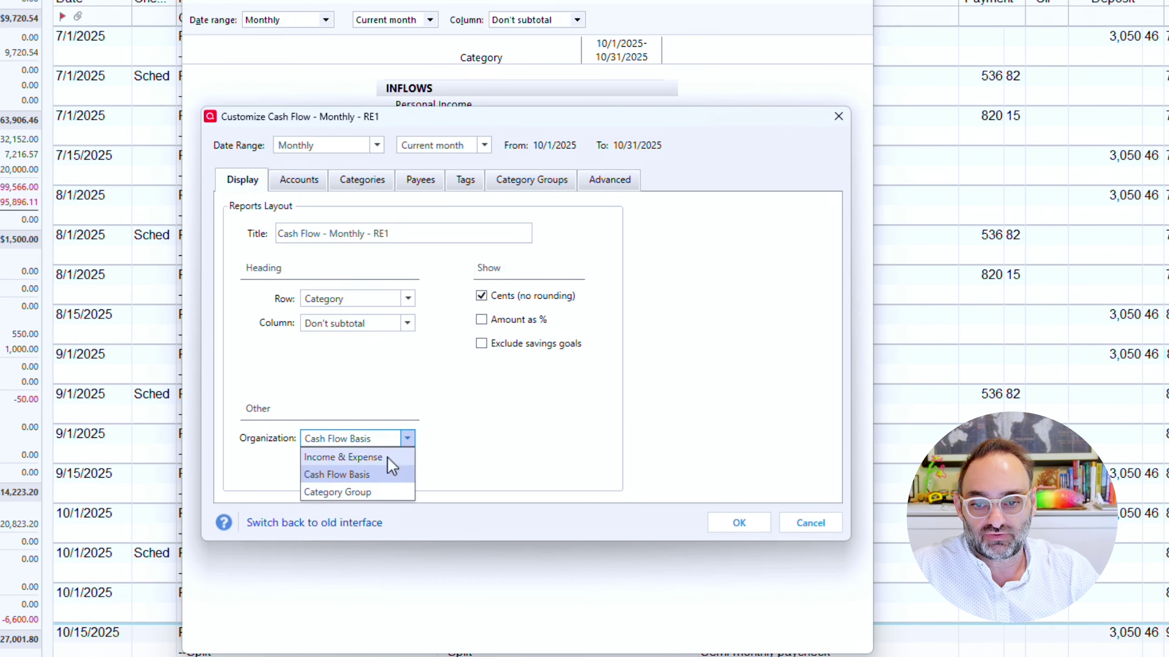
{"action": "left_click", "coordinate": [384, 492]}
{"action": "left_click", "coordinate": [731, 522]}
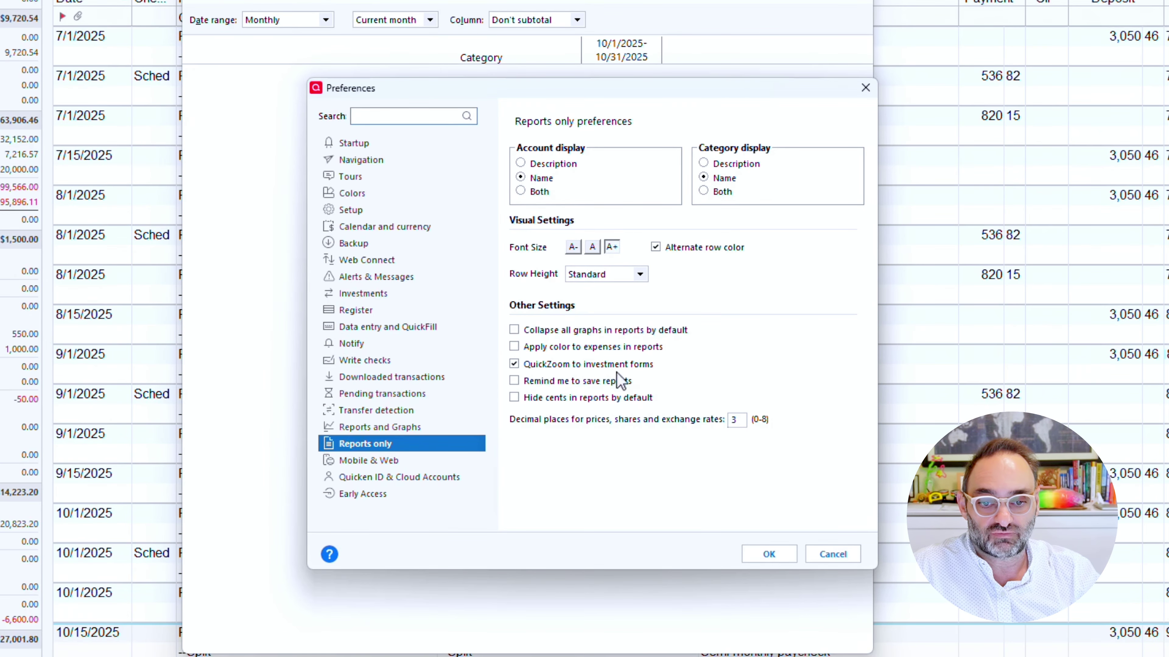
Step: Save the reports-only preferences with applying color to expenses turned off
{"action": "left_click", "coordinate": [754, 558]}
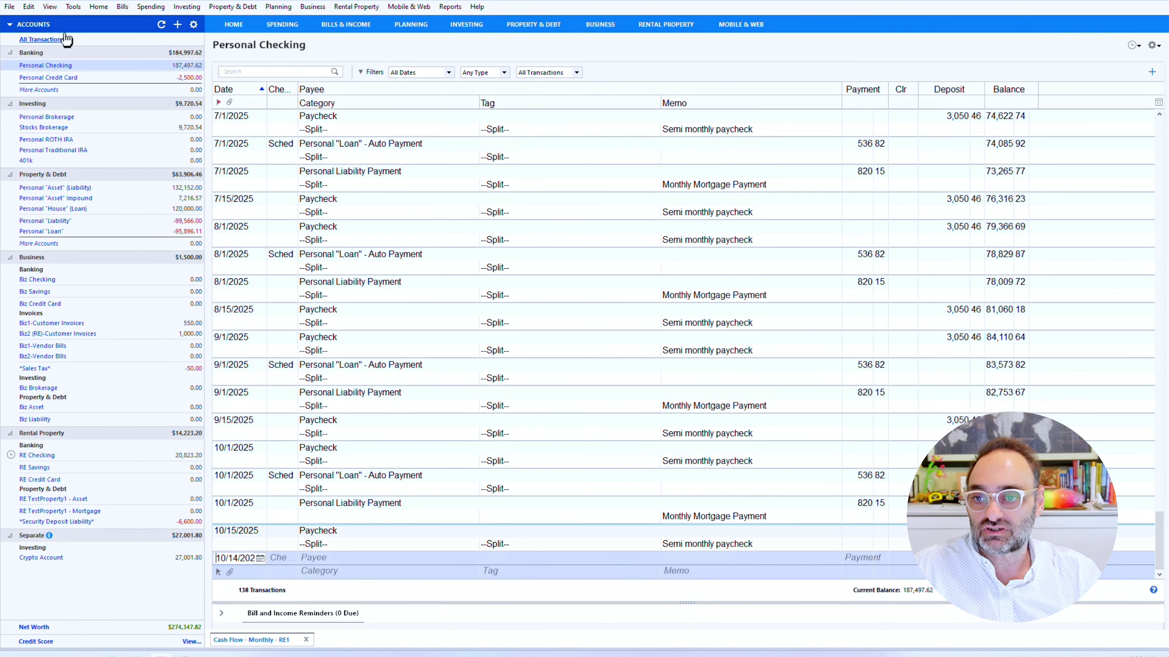
Step: Turn on large fonts for the whole program and dismiss the file password reminder
{"action": "left_click", "coordinate": [49, 6]}
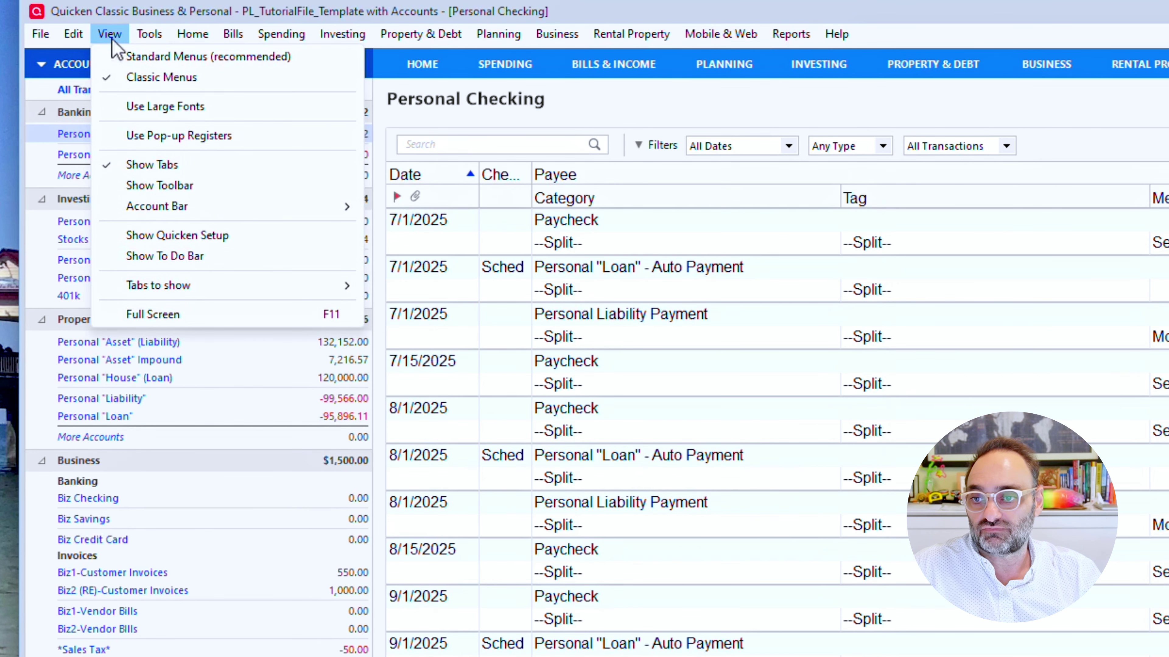
{"action": "left_click", "coordinate": [139, 113]}
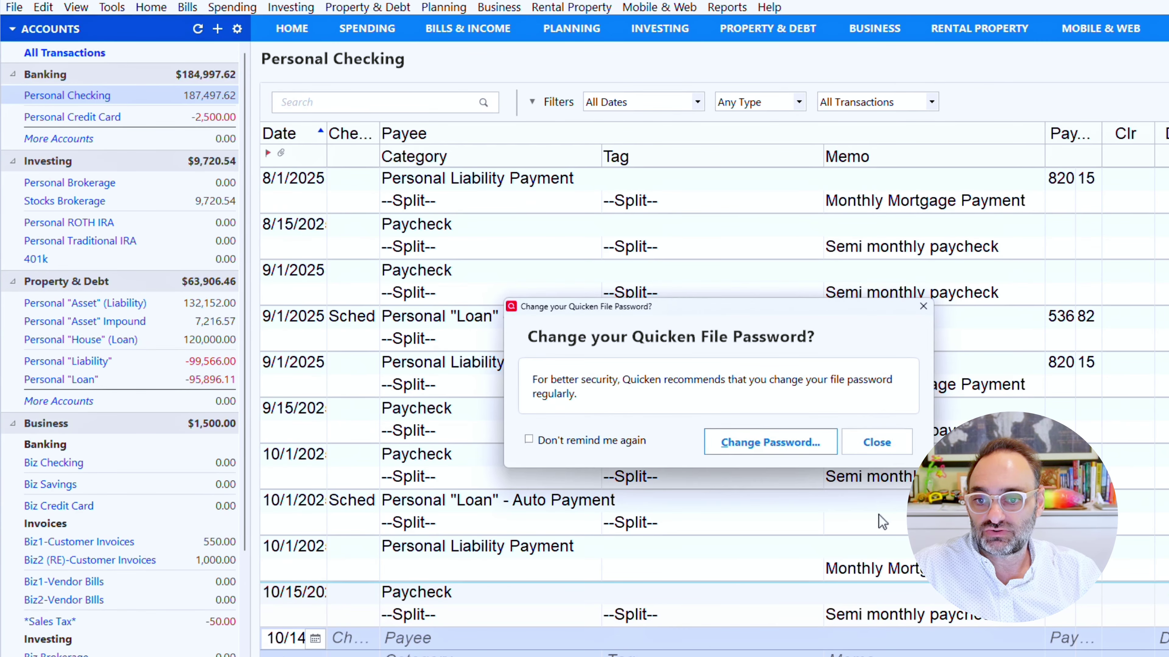
{"action": "left_click", "coordinate": [870, 442]}
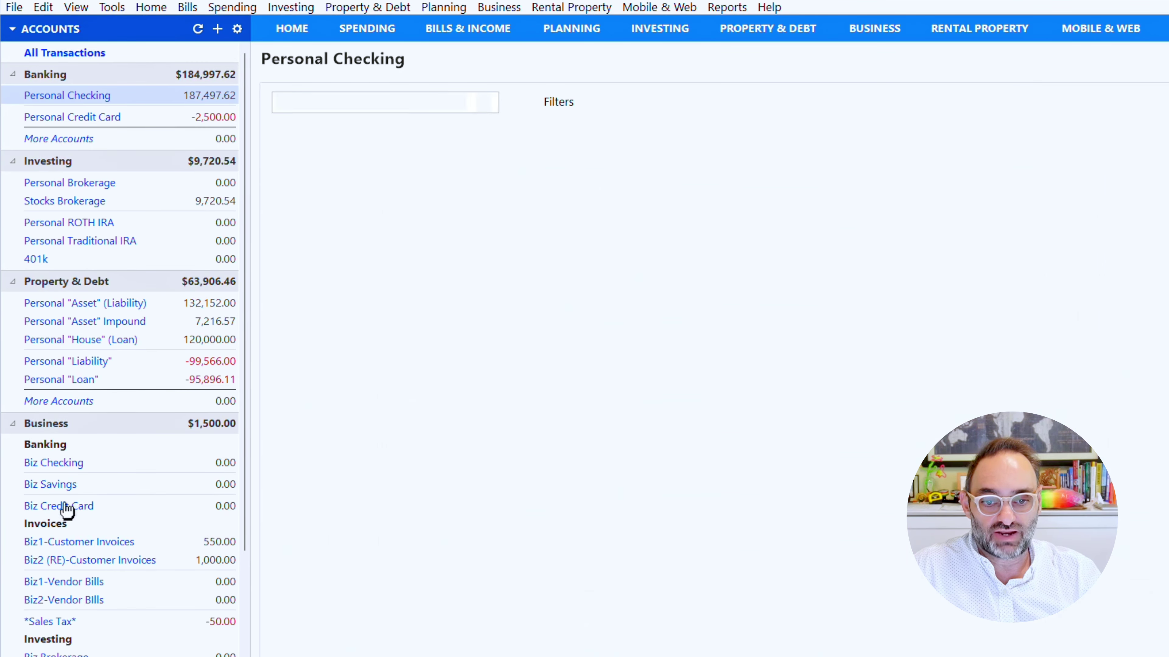
Step: Choose a smaller register font size in the register preferences and close the preferences
{"action": "left_click", "coordinate": [43, 7]}
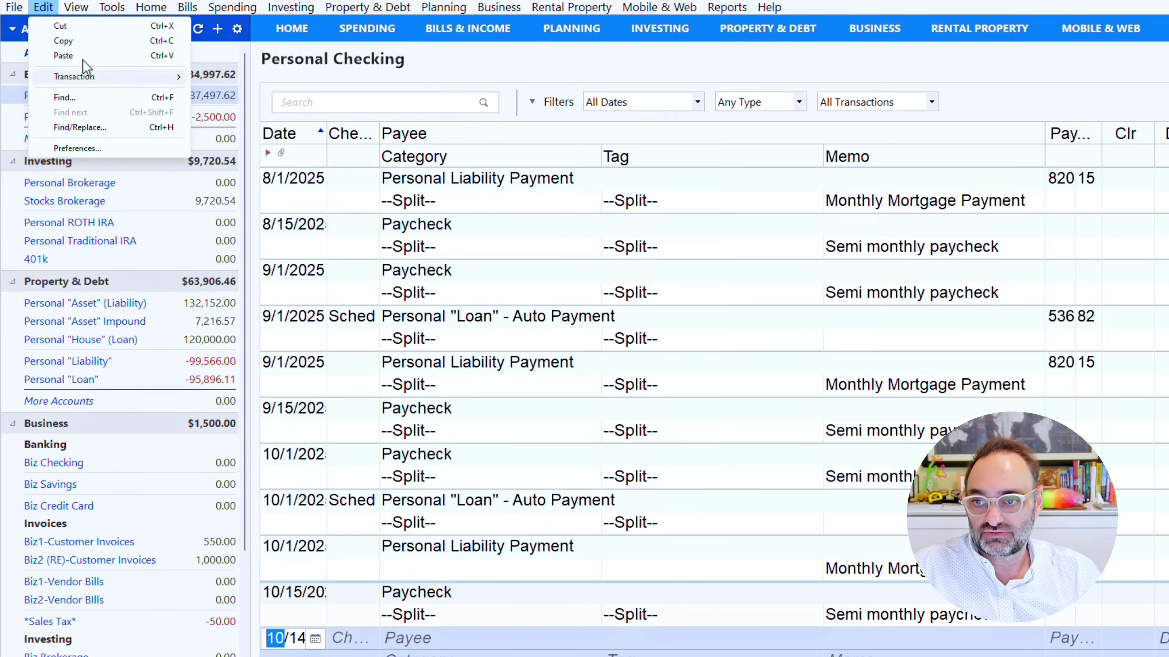
{"action": "left_click", "coordinate": [43, 21]}
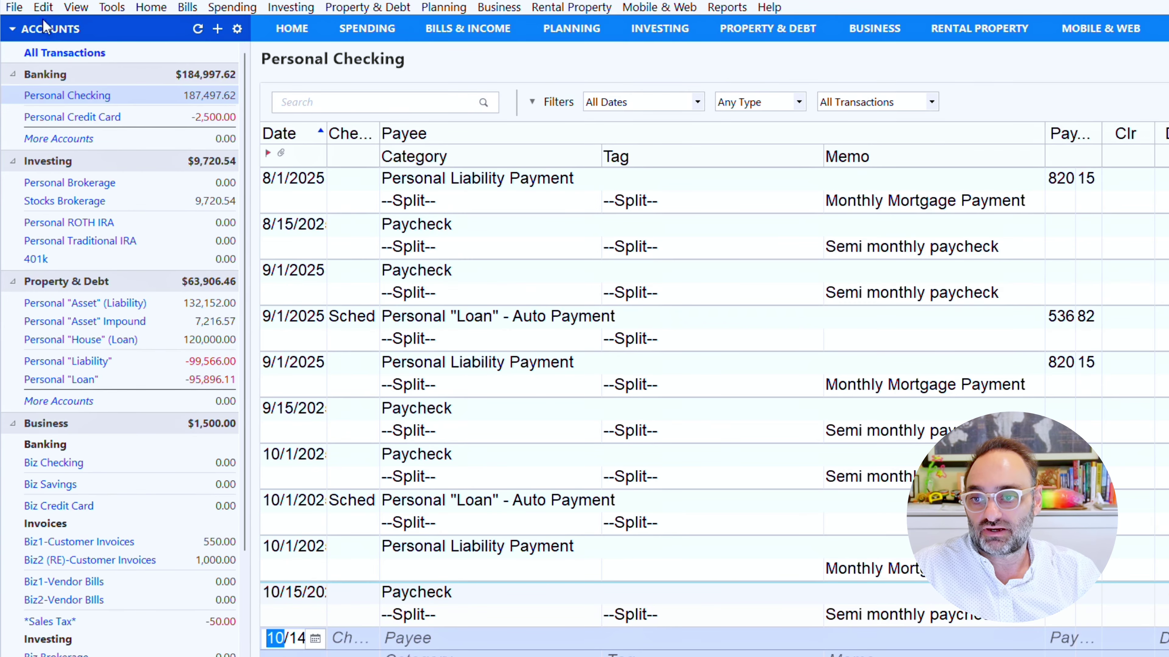
{"action": "left_click", "coordinate": [45, 12]}
{"action": "left_click", "coordinate": [81, 145]}
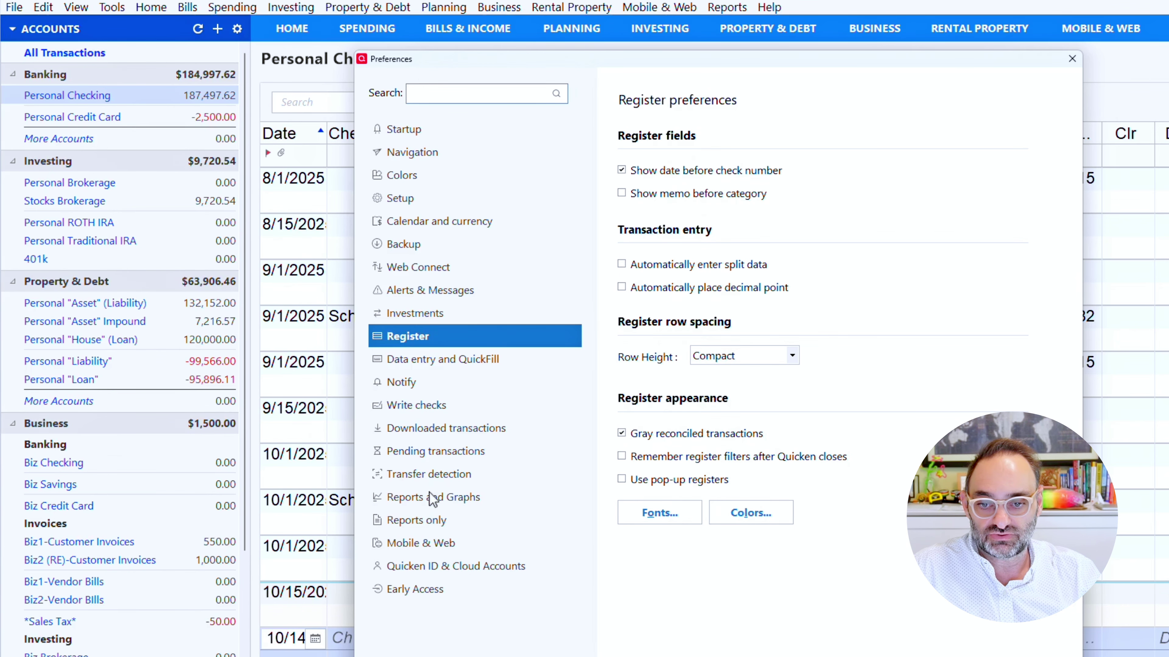
{"action": "left_click", "coordinate": [681, 514]}
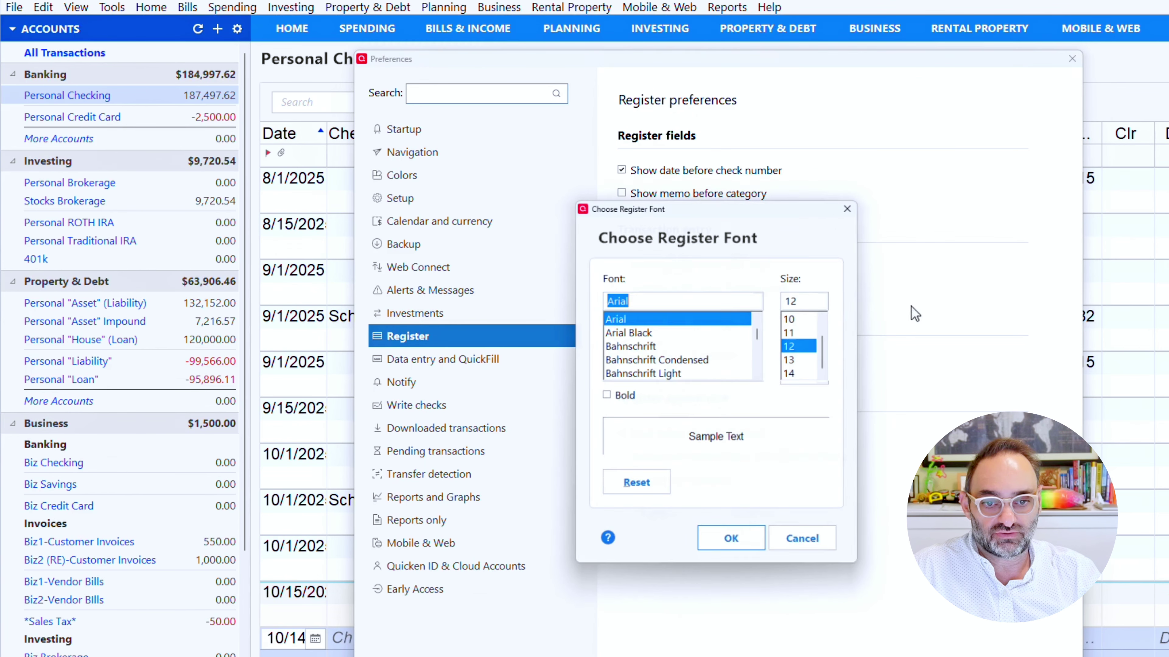
{"action": "left_click", "coordinate": [751, 548]}
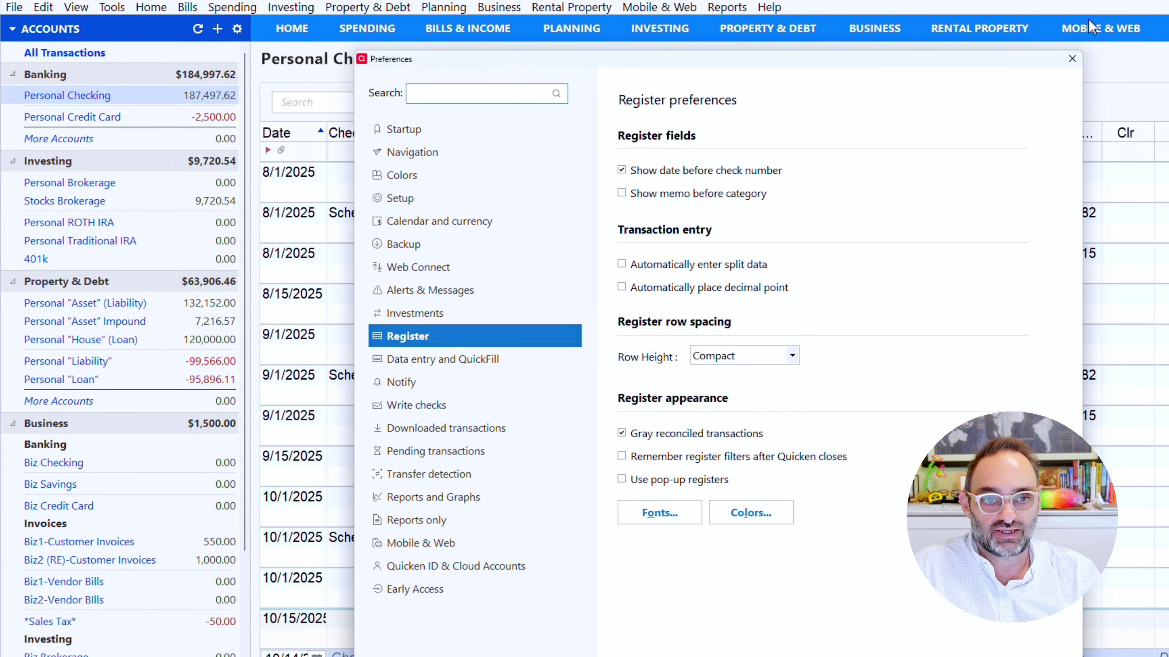
{"action": "left_click", "coordinate": [1071, 59]}
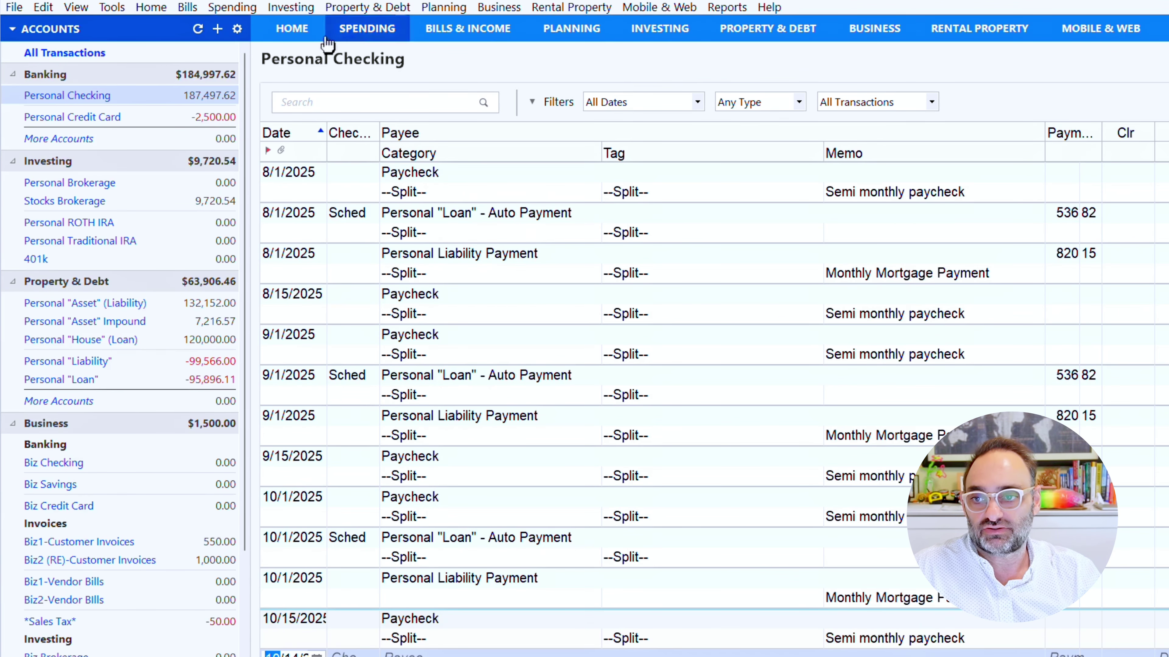
Step: Turn off large fonts for the whole program and dismiss the file password reminder
{"action": "left_click", "coordinate": [74, 9]}
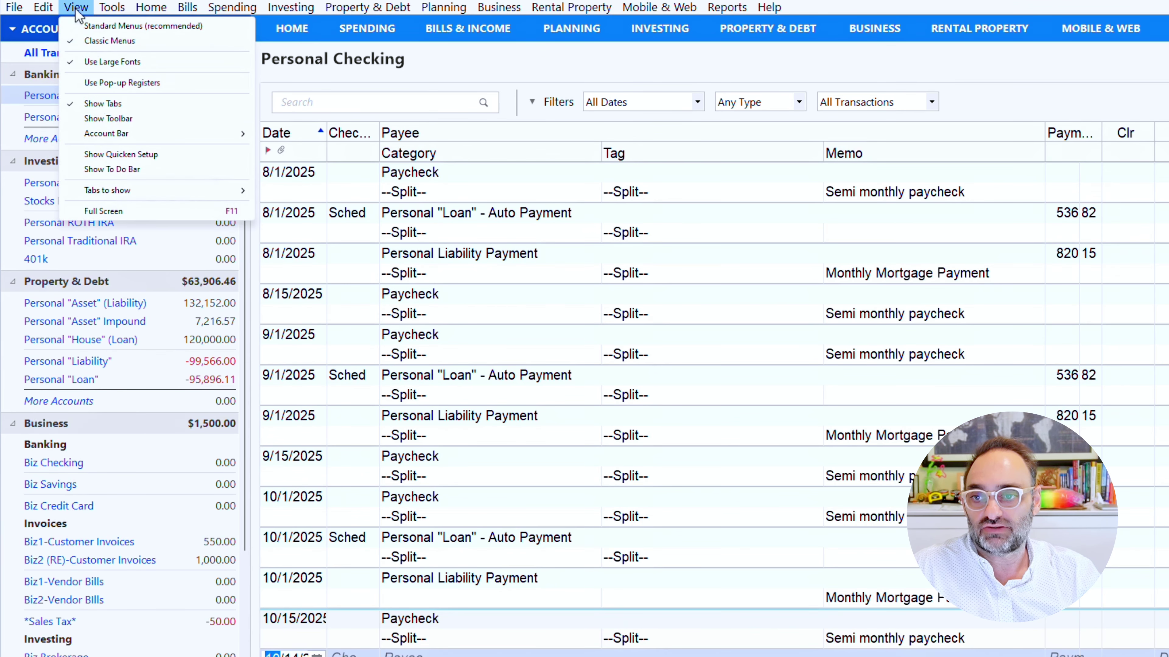
{"action": "left_click", "coordinate": [96, 65]}
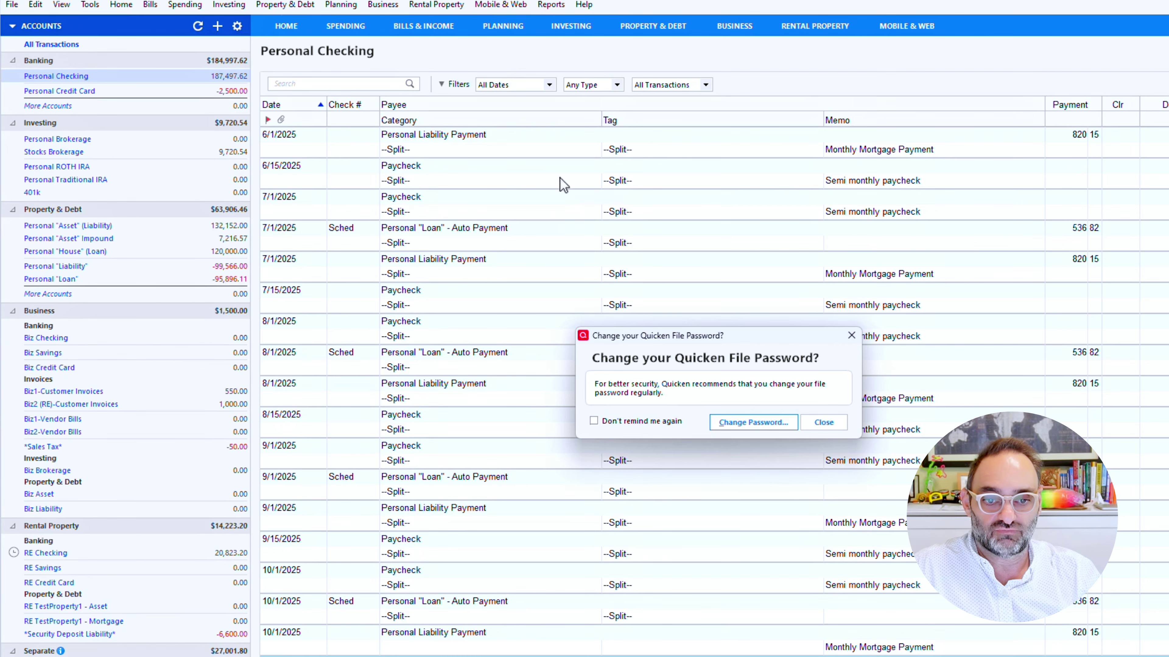
{"action": "left_click", "coordinate": [851, 335]}
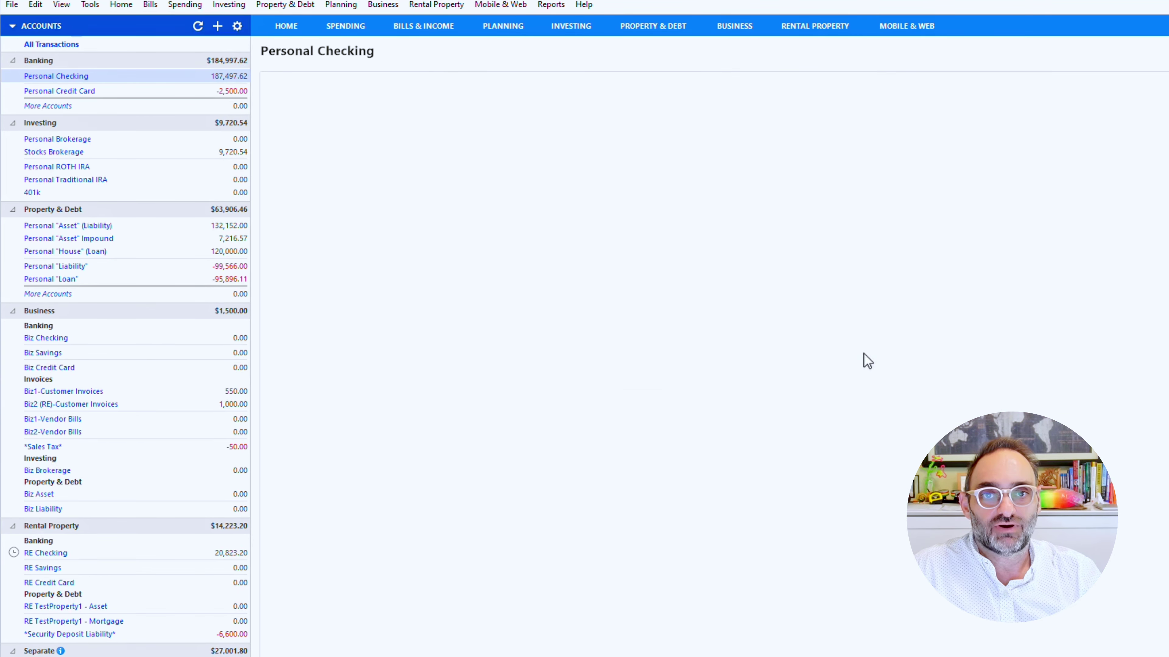